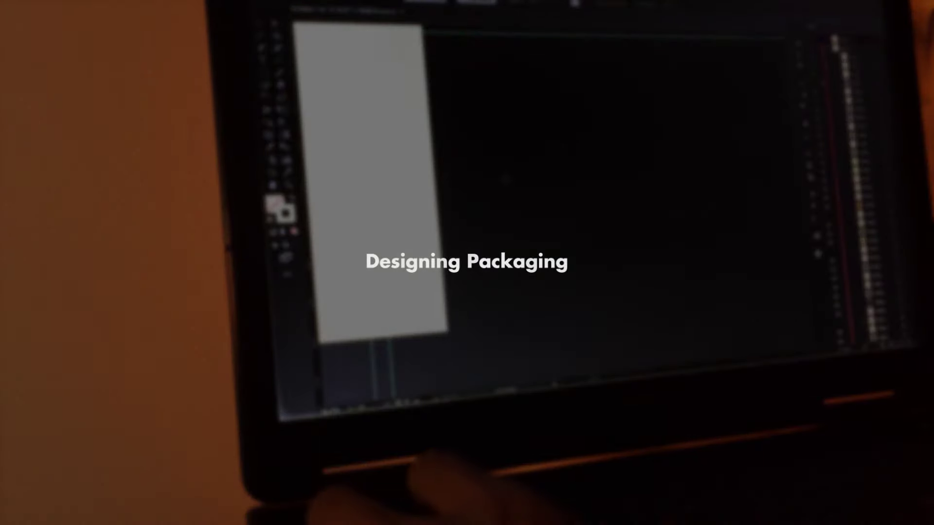
Step: Draw an unfilled square with a white outline beside the artboard as the frame for a pattern tile
scroll(504, 180, "right", 4)
mouse_move(387, 105)
left_mouse_down()
mouse_move(586, 210)
mouse_move(560, 201)
left_mouse_up()
key("v")
left_click(600, 214)
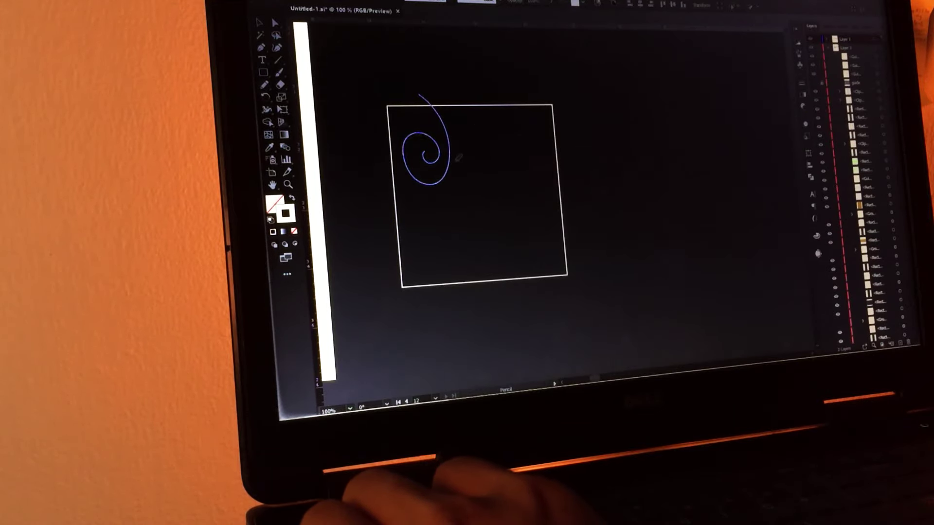
Step: Draw three spiral swirls freehand along the square's left side and smooth the lowest spiral with the Curvature tool
scroll(458, 157, "up", 1)
key("shift+grave")
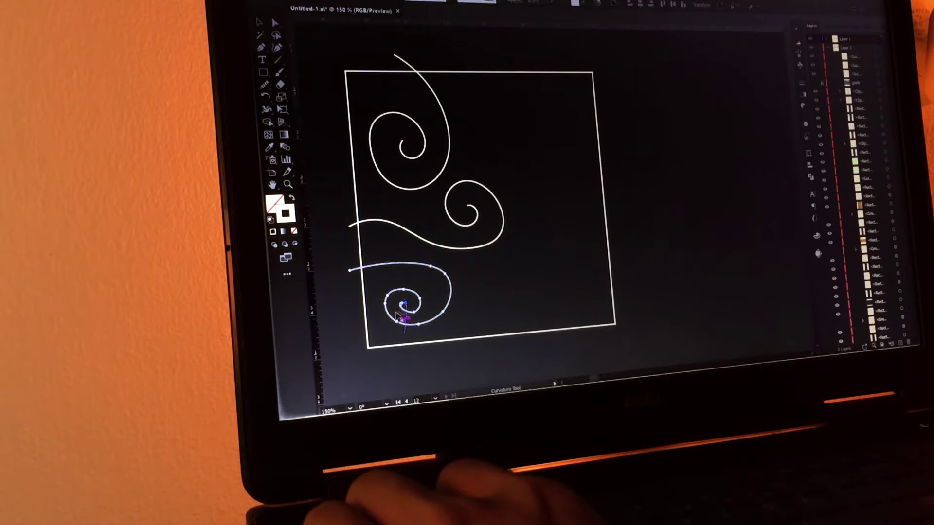
scroll(399, 316, "up", 6)
left_click_drag(401, 291, 395, 303)
key("v")
left_click(560, 187)
scroll(560, 187, "down", 6)
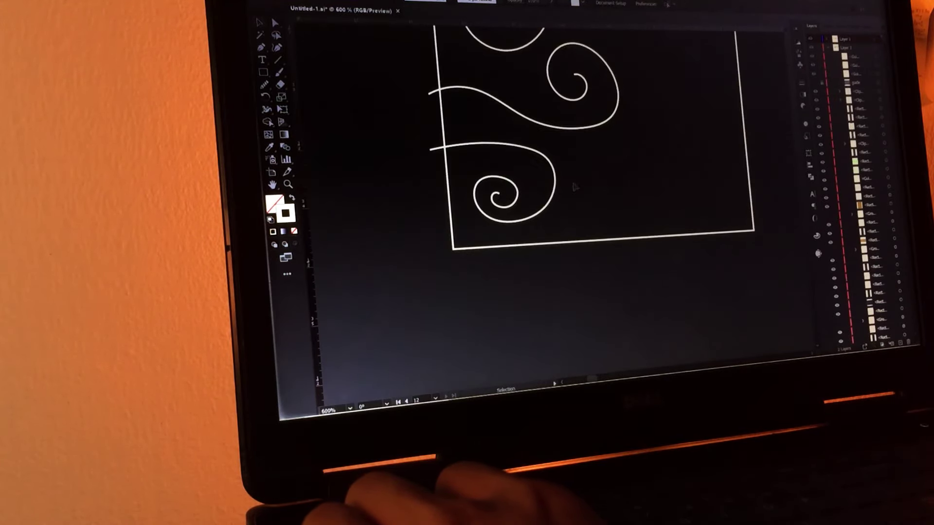
Step: Fill the rest of the square with freehand swirls and smooth the spiral near its upper-right corner
scroll(523, 182, "up", 3)
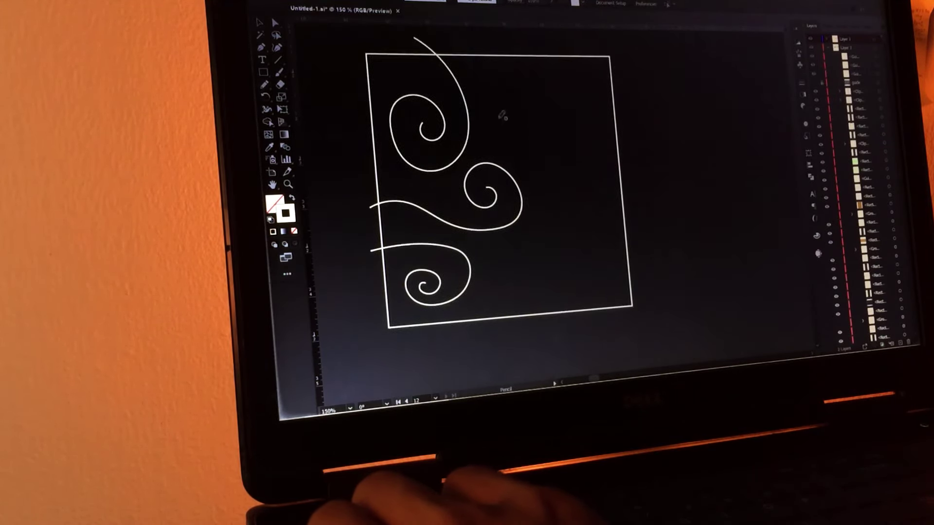
scroll(528, 105, "up", 2)
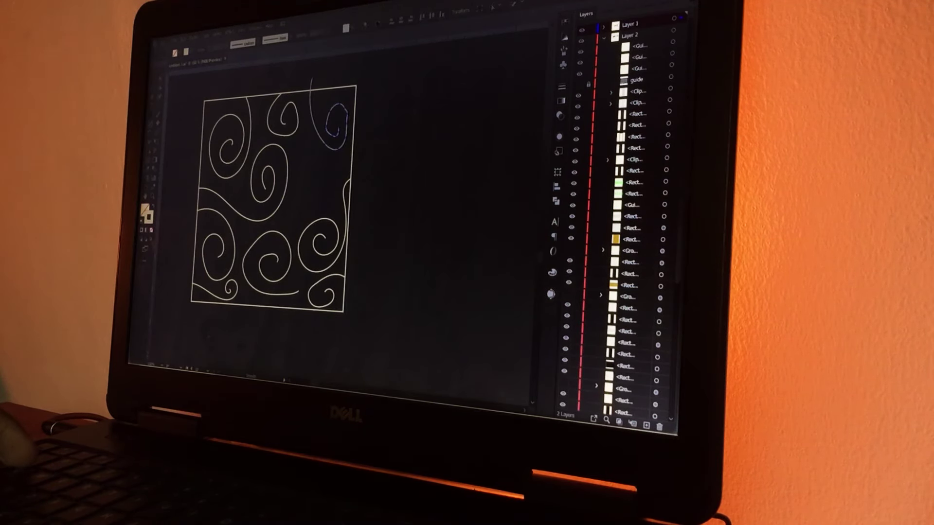
left_click(159, 103)
scroll(350, 138, "up", 3)
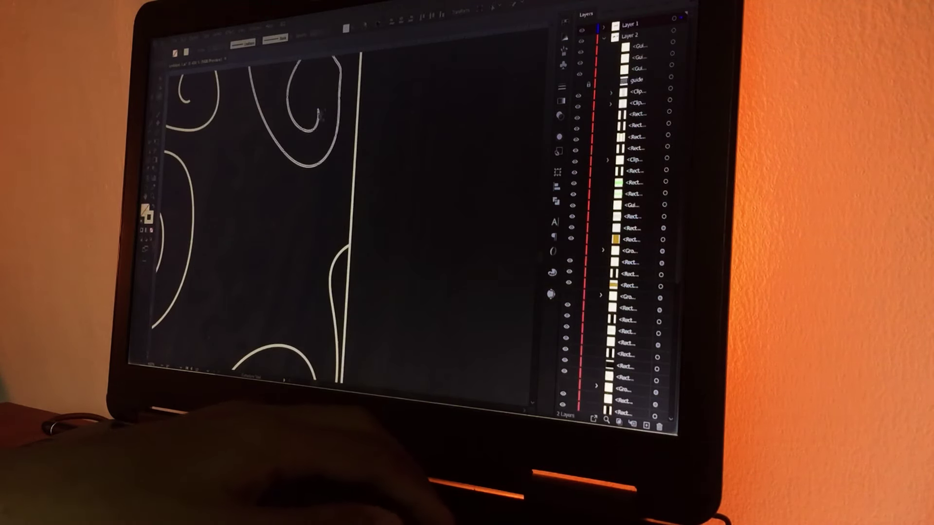
scroll(319, 103, "up", 2)
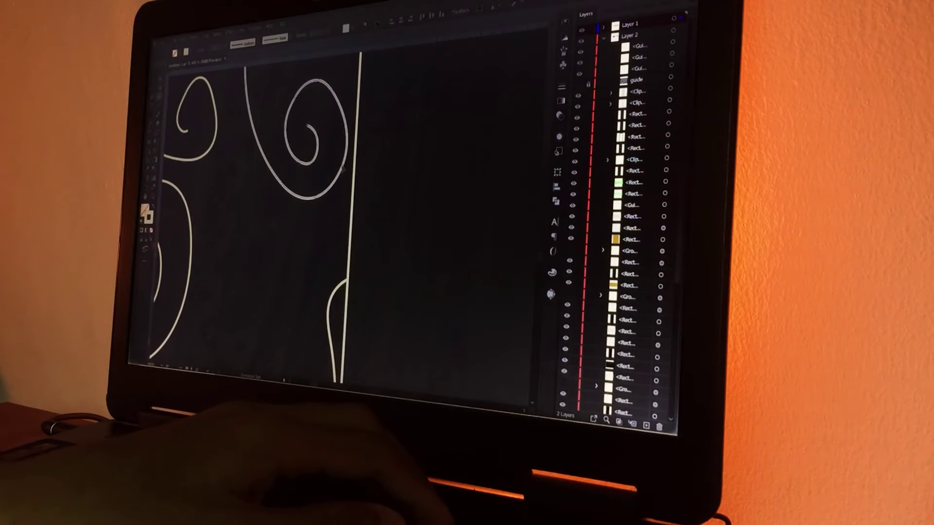
key("ctrl+0")
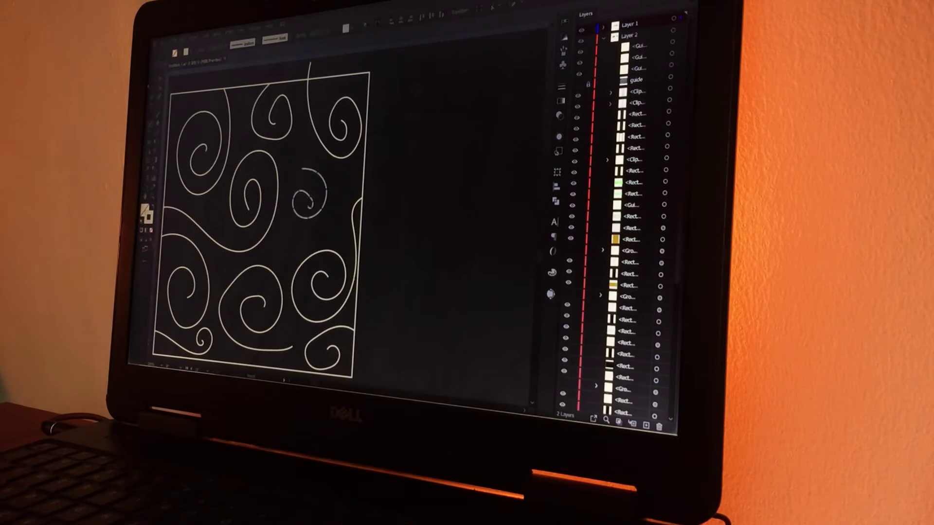
Step: Select all the artwork and trim the swirl end that overhangs the square frame
key("v")
left_click(427, 156)
scroll(426, 156, "down", 1)
key("ctrl+a")
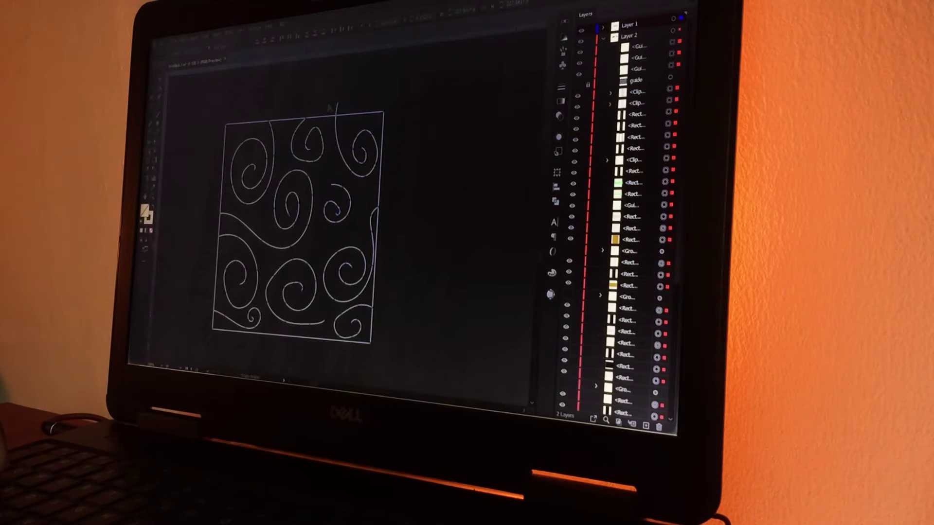
left_click(420, 129)
scroll(422, 125, "down", 1)
left_click_drag(429, 134, 358, 163)
Step: Delete the square frame around the swirls, keeping only the swirl curves
left_click(202, 287)
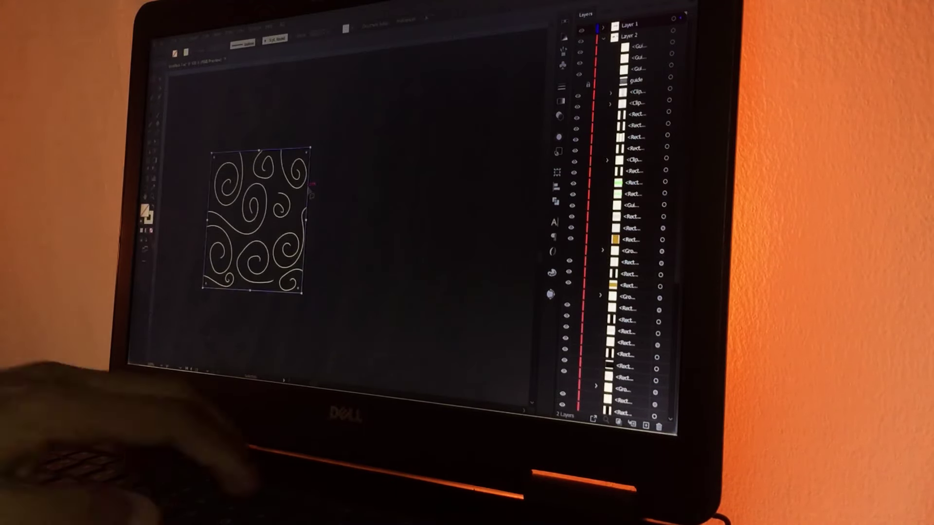
key("Delete")
left_click(184, 37)
left_click(185, 37)
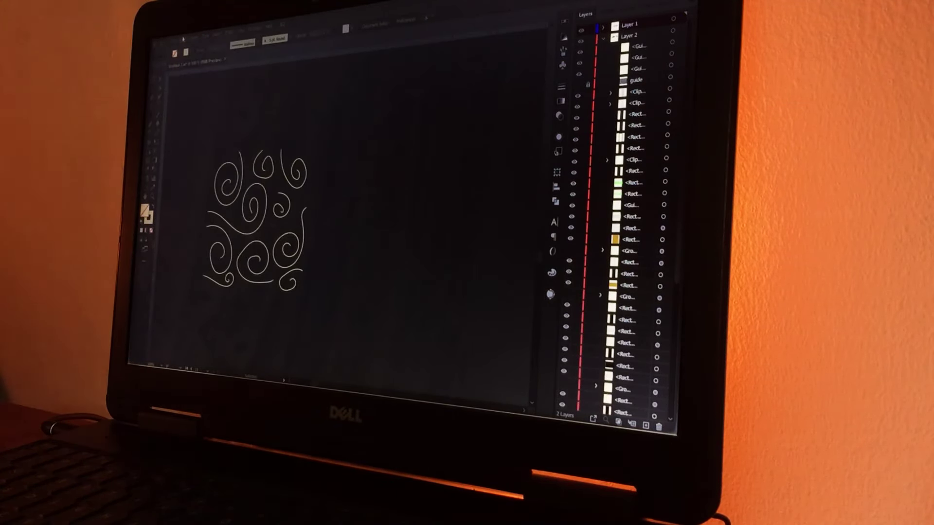
scroll(234, 251, "up", 2)
scroll(418, 156, "down", 2)
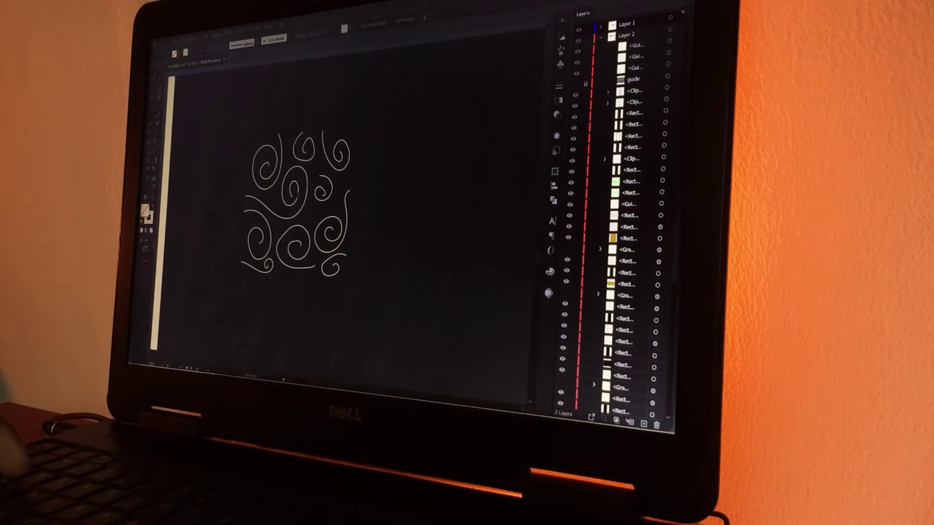
Step: Select the swirl artwork and make a repeating pattern from it
left_click(314, 146)
left_click(184, 39)
left_click(198, 57)
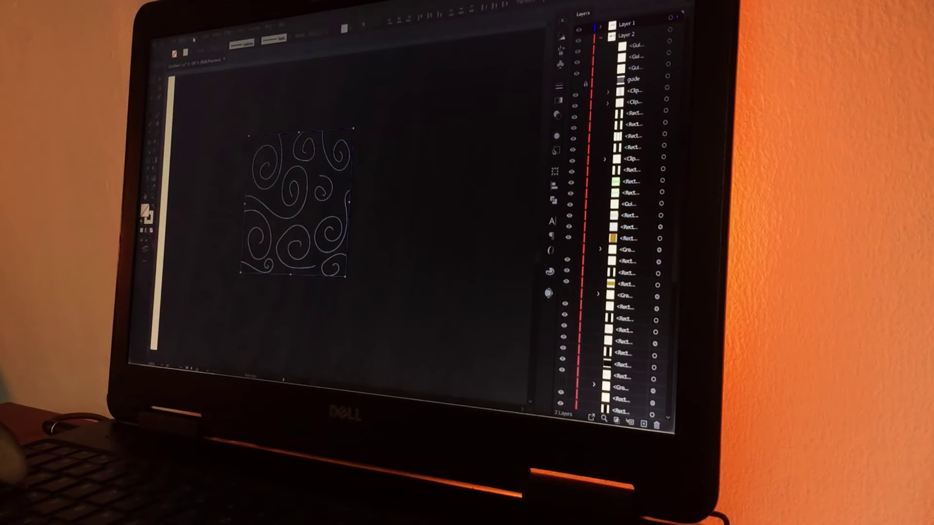
left_click(195, 38)
mouse_move(219, 212)
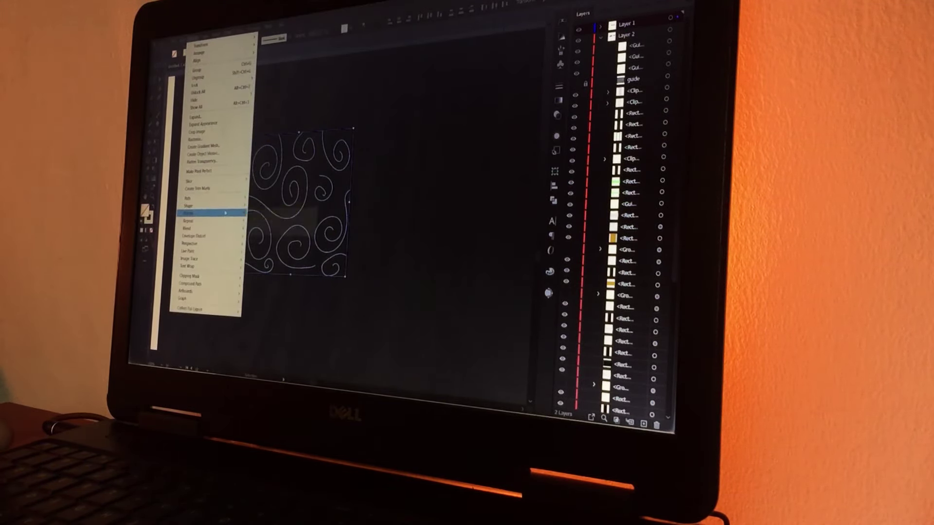
left_click(270, 215)
left_click(418, 223)
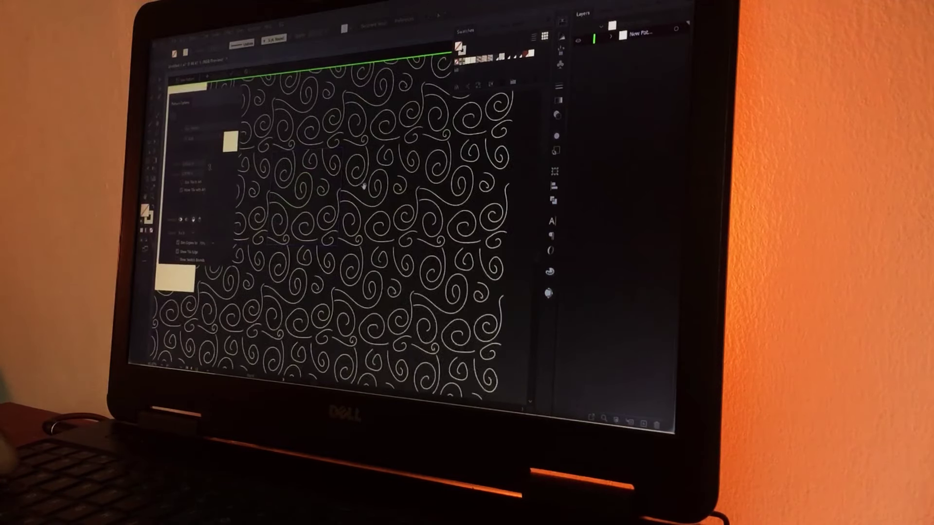
Step: Adjust the pattern tile's height and width so the repeated swirls are evenly spaced, and finish editing the pattern
key("ctrl+plus")
left_click_drag(315, 134, 315, 131)
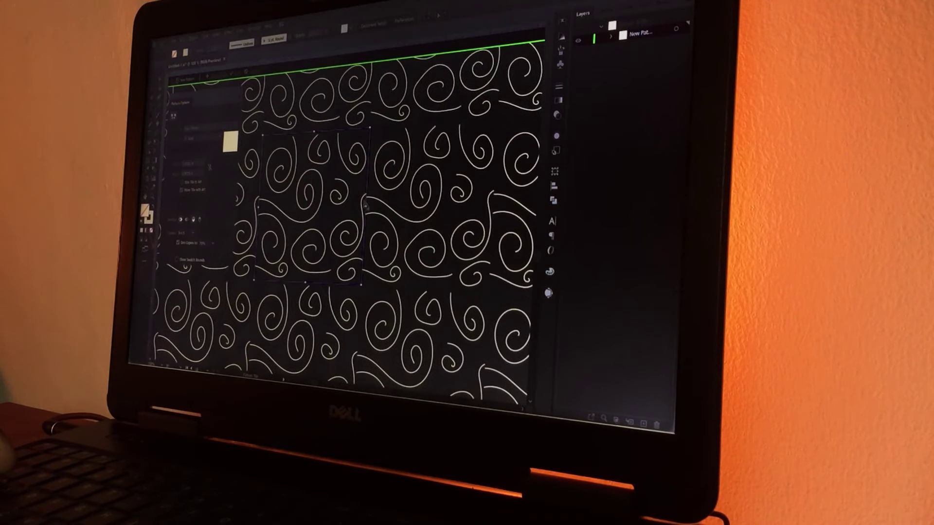
left_click_drag(367, 207, 373, 207)
scroll(319, 162, "up", 1)
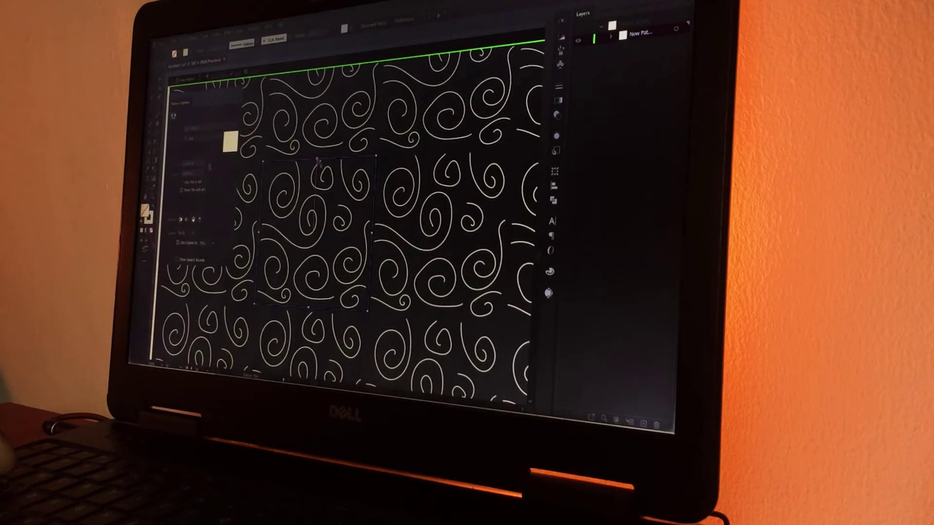
scroll(373, 228, "down", 3)
left_click(238, 73)
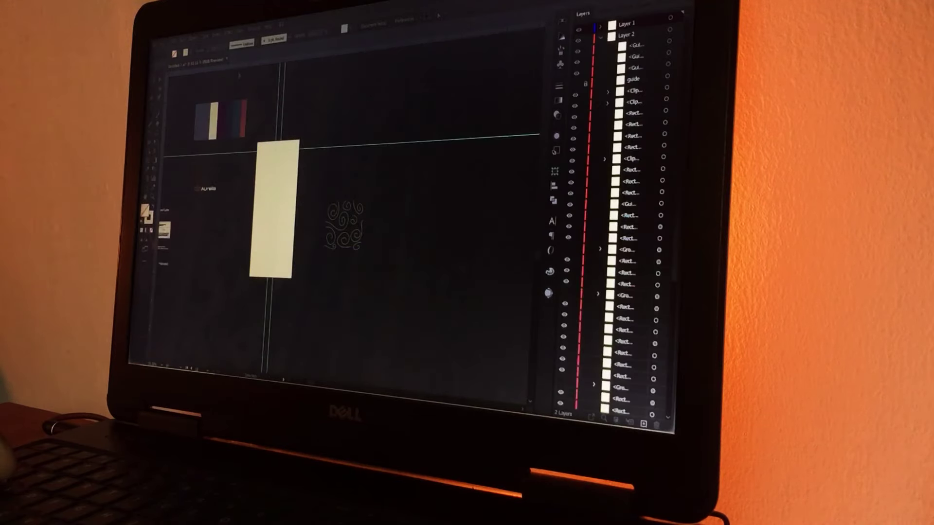
Step: Cover the artboard with a black rectangle that has no stroke
scroll(272, 222, "up", 1)
left_click_drag(214, 205, 244, 190)
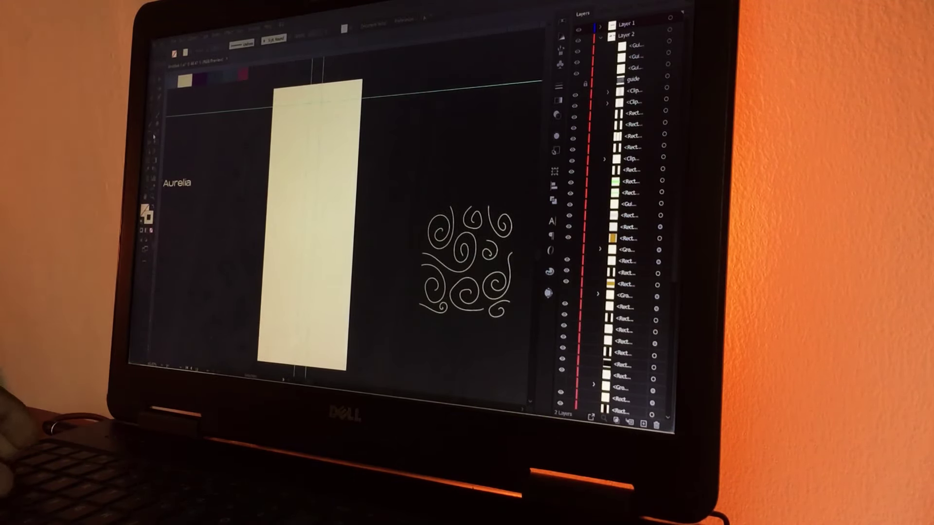
left_click(152, 116)
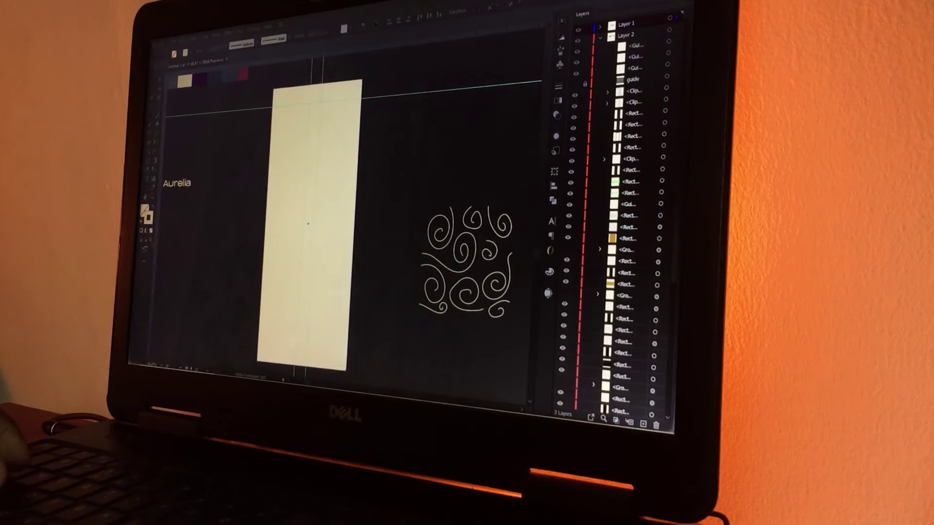
key("slash")
scroll(279, 81, "up", 4)
scroll(273, 151, "down", 4)
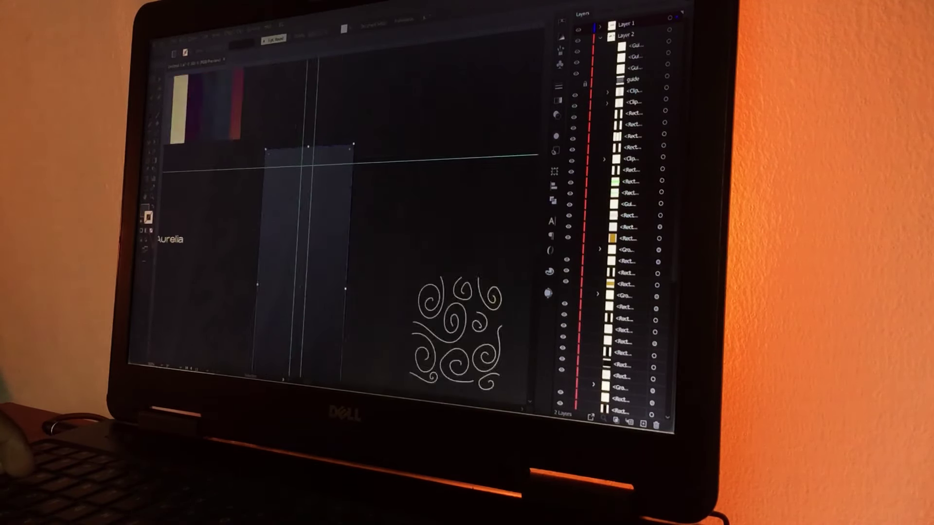
Step: Delete the loose swirl artwork beside the artboard
scroll(311, 195, "down", 3)
left_click(516, 357)
left_click_drag(516, 356, 411, 202)
key("Delete")
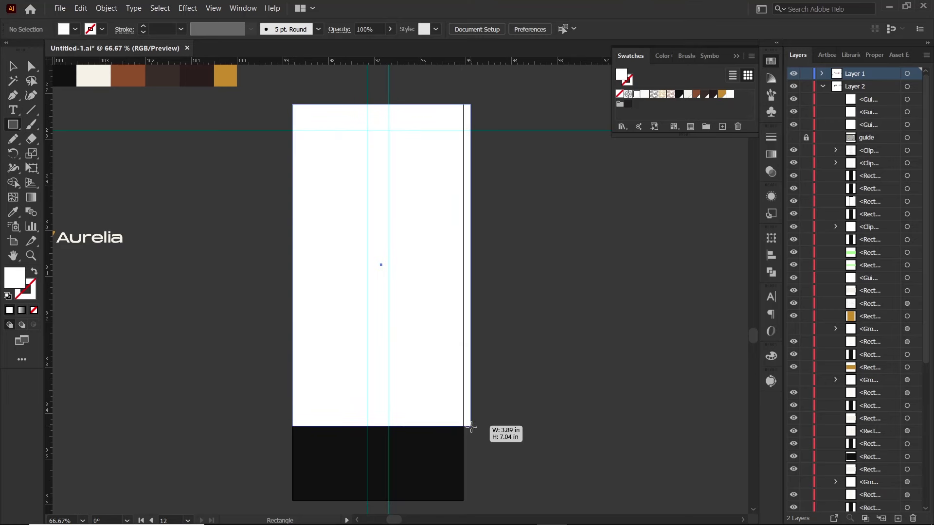
Step: Draw a rectangle over the whole black panel, fill it with the swirl pattern swatch and set its opacity to 4%
left_click_drag(472, 425, 465, 498)
left_click(638, 95)
left_click(374, 29)
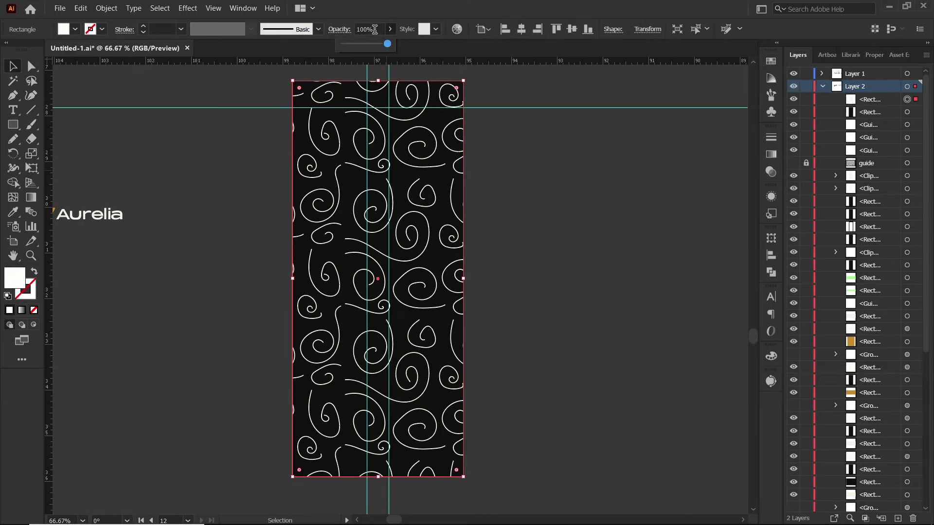
type("5")
key("Return")
left_click(530, 206)
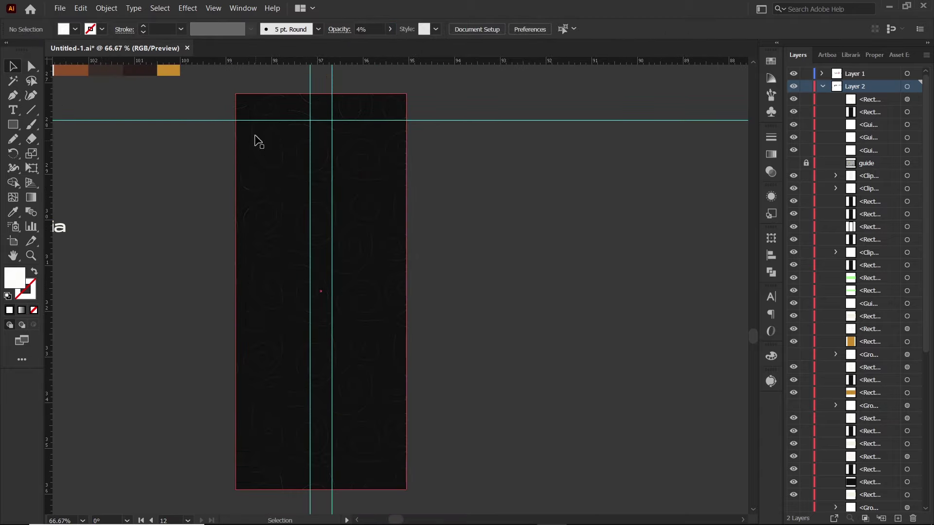
Step: Draw a small rectangle between the two vertical guides at the panel's upper edge and fill it with the palette's cream
key("m")
scroll(309, 98, "up", 3)
left_click_drag(368, 292, 375, 304)
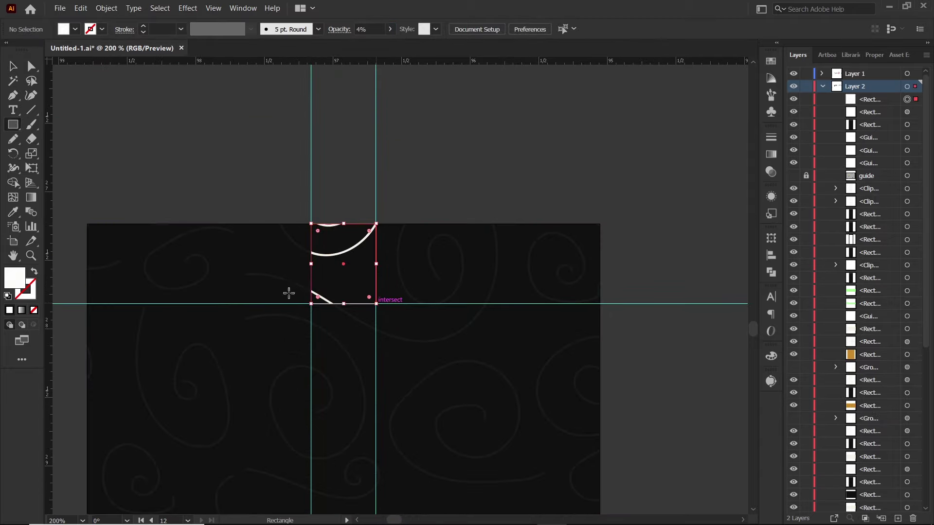
left_click(13, 212)
scroll(305, 218, "down", 2)
left_click_drag(197, 184, 420, 192)
left_click(121, 166)
Step: Duplicate the Aurelia logo in the empty area beside the panel
left_click(13, 67)
left_click(122, 292)
scroll(121, 336, "down", 2)
left_click_drag(122, 342, 352, 250)
scroll(351, 250, "up", 2)
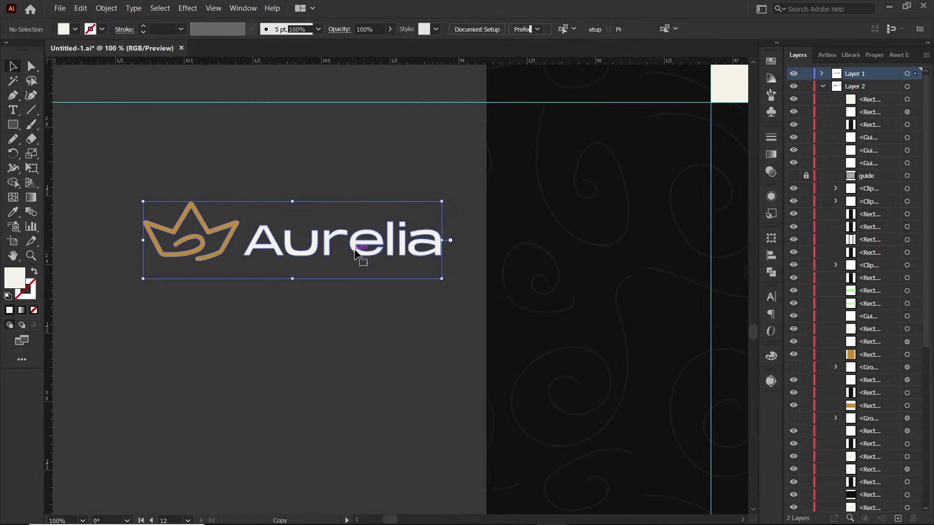
Step: Ungroup the logo copy and delete its Aurelia wordmark, keeping only the crown
right_click(356, 253)
left_click(382, 338)
left_click(260, 287)
right_click(275, 244)
left_click(302, 329)
left_click(252, 301)
left_click(316, 242)
key("Delete")
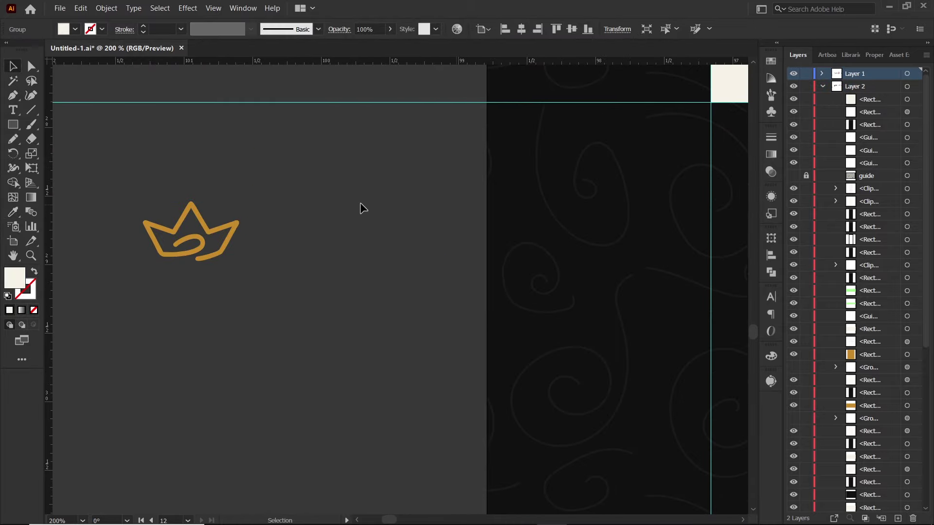
Step: Scale the copied crown down to fit inside the small cream rectangle
left_click(235, 225)
left_click_drag(239, 201, 215, 217)
scroll(228, 213, "down", 3)
Step: Center the crown horizontally and vertically on the cream rectangle and shrink it slightly
left_click(398, 161, "shift")
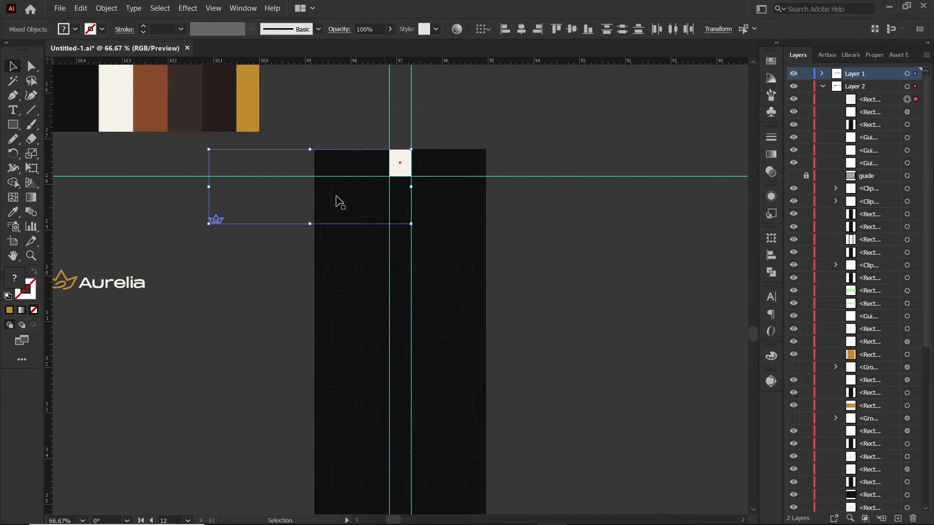
left_click(522, 29)
left_click(572, 30)
left_click(558, 90)
scroll(409, 164, "up", 4)
left_click(392, 164)
left_click_drag(404, 156, 399, 157)
Step: Recolor the crown on the cream rectangle with the black sampled from the color palette
scroll(400, 161, "down", 4)
key("i")
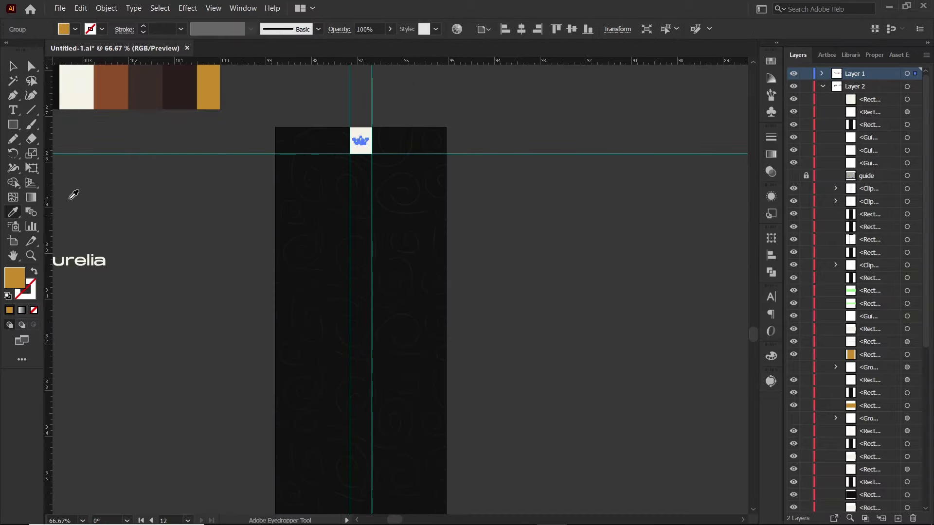
left_click_drag(73, 195, 161, 241)
left_click(112, 115)
key("v")
left_click(590, 165)
scroll(590, 165, "down", 2)
scroll(589, 166, "up", 1)
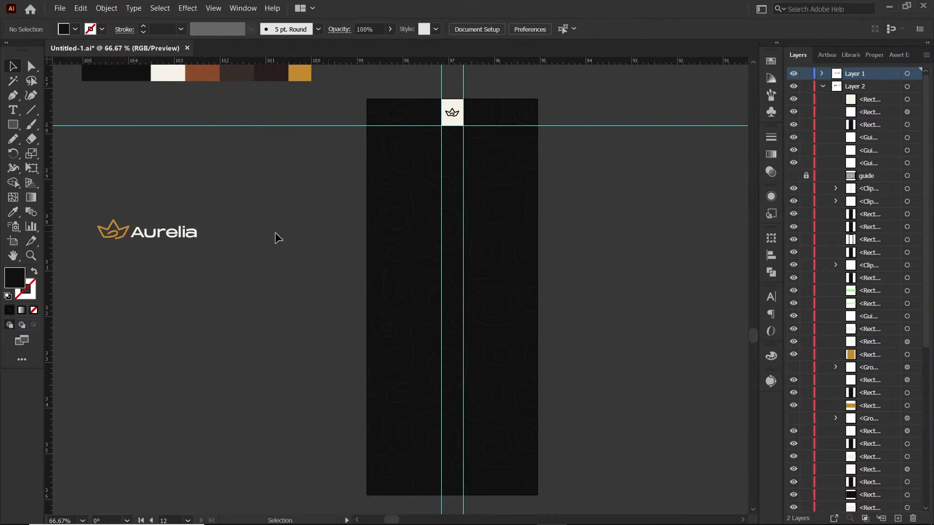
Step: Place the Aurelia logo on the upper part of the black panel, with the Velvet Caramel Latte title and its tagline below
left_click_drag(234, 251, 95, 217)
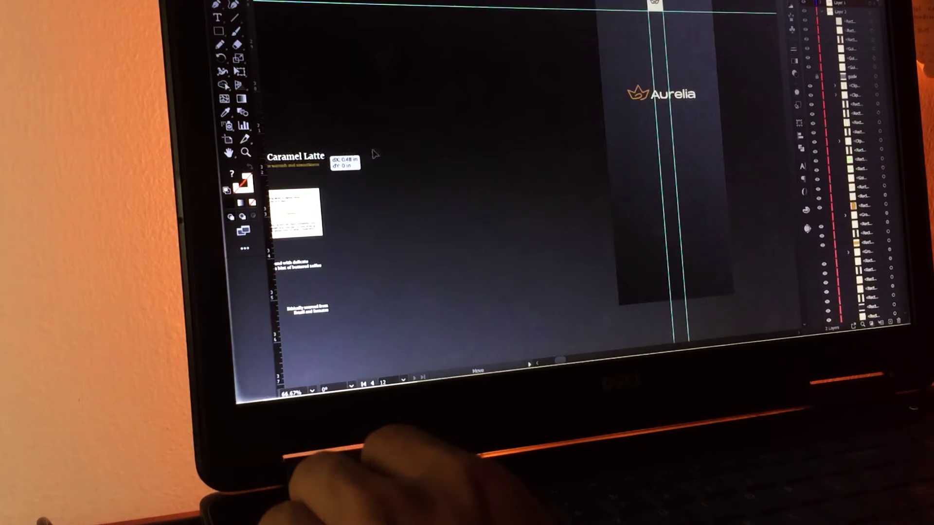
left_click_drag(374, 154, 700, 147)
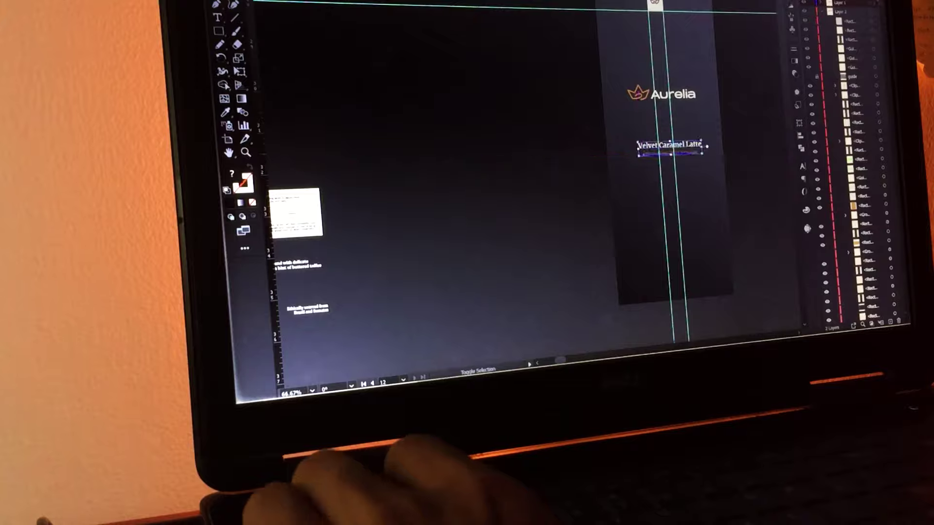
scroll(681, 149, "right", 2)
left_click(699, 19)
scroll(674, 150, "up", 3)
left_click(535, 166)
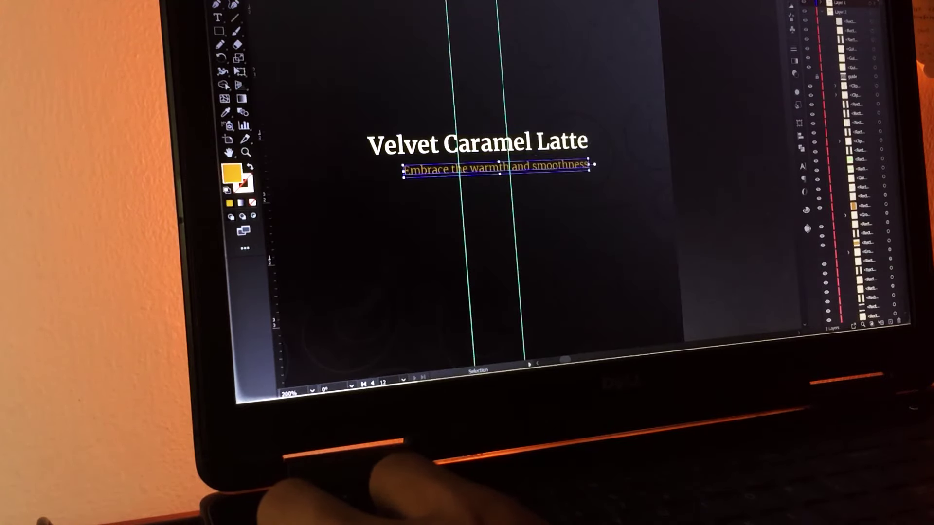
left_click(727, 144)
scroll(727, 144, "down", 3)
Step: Move the white information box onto the black panel, centered below the product title and tagline
left_click_drag(317, 200, 714, 185)
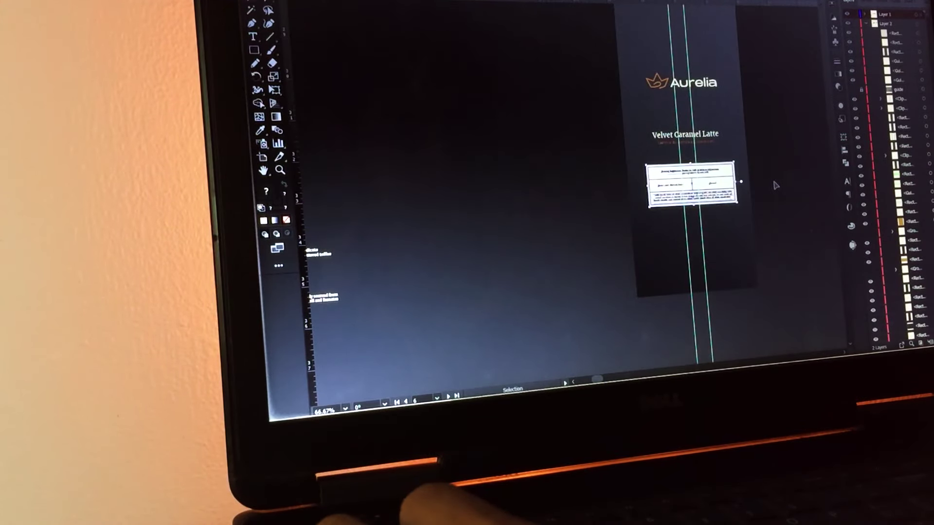
left_click(776, 186)
scroll(744, 181, "up", 1)
left_click(492, 247)
scroll(492, 246, "down", 1)
left_click_drag(447, 252, 535, 239)
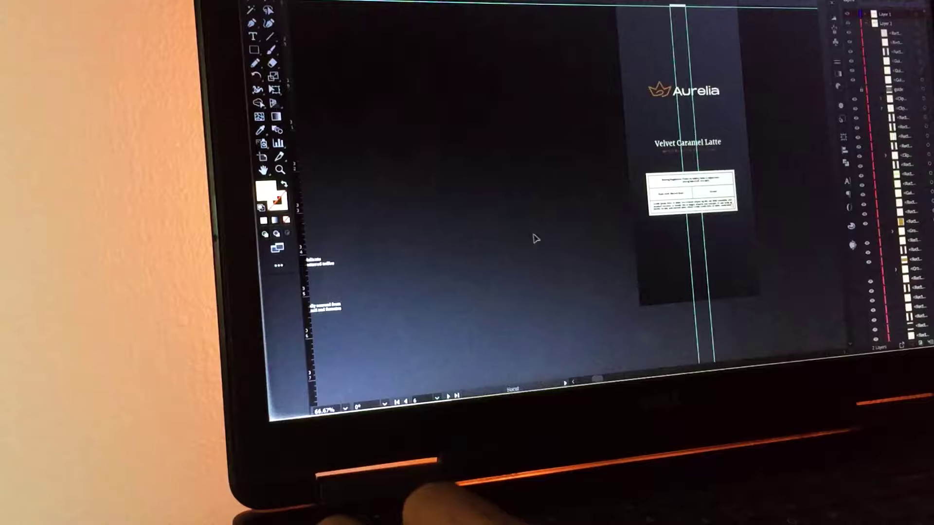
Step: Place the flavor description text on the black panel, centered below the white information box
left_click(332, 264)
mouse_move(342, 272)
left_mouse_down()
mouse_move(441, 265)
mouse_move(342, 272)
left_mouse_up()
left_click(730, 1)
left_click(754, 7)
Step: Place the 250g weight and the "Ethically sourced from Brazil and Sumatra" text along the bottom of the black panel
left_click(454, 278)
left_click_drag(455, 277, 573, 269)
left_click(437, 294)
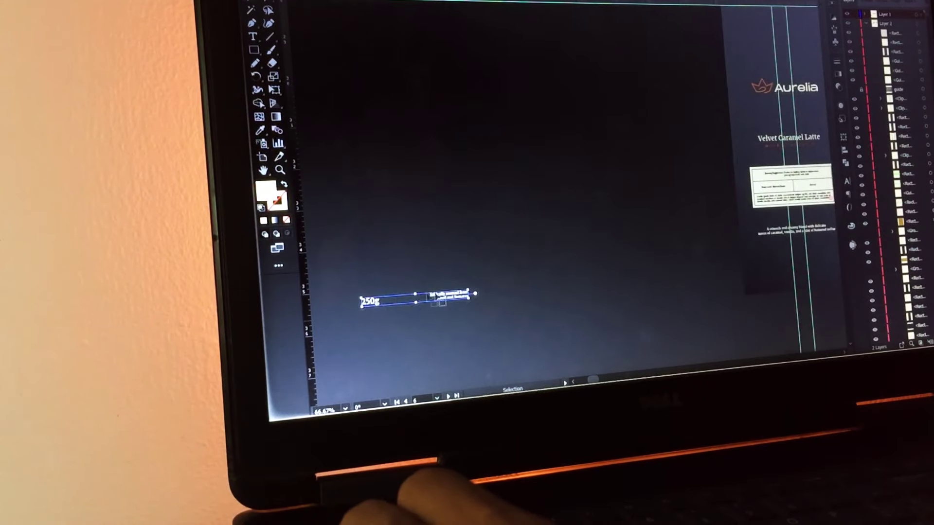
left_click_drag(778, 271, 777, 270, "shift")
left_click_drag(778, 265, 621, 282)
left_click(685, 282, "shift")
left_click(730, 1)
left_click(822, 6)
Step: Duplicate the Velvet Caramel Latte artboard twice in a row and move the color palette above the copies
left_click_drag(709, 127, 669, 161)
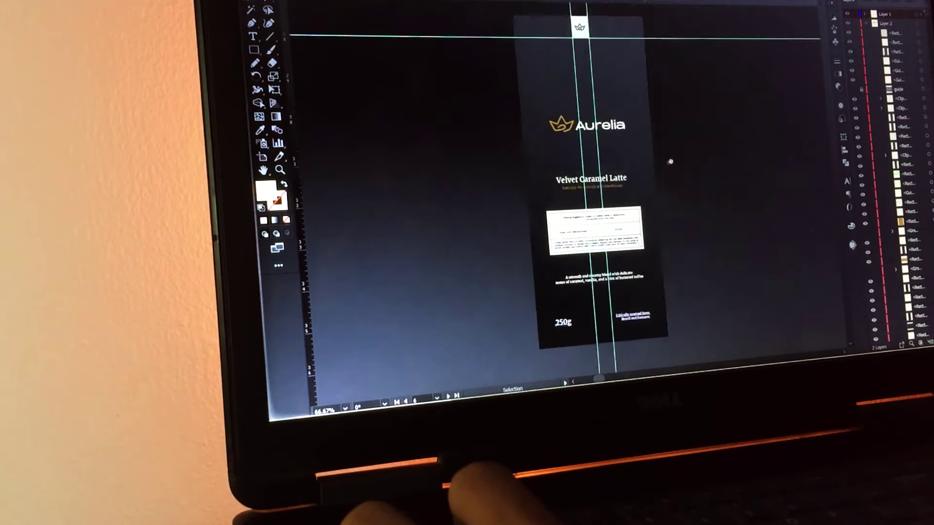
scroll(670, 160, "down", 1)
left_click_drag(725, 204, 625, 212)
key("shift+o")
left_click_drag(482, 138, 655, 135, "alt")
scroll(655, 135, "down", 1)
left_click_drag(612, 140, 503, 143)
left_click_drag(584, 142, 697, 139)
key("v")
left_click_drag(367, 45, 528, 36)
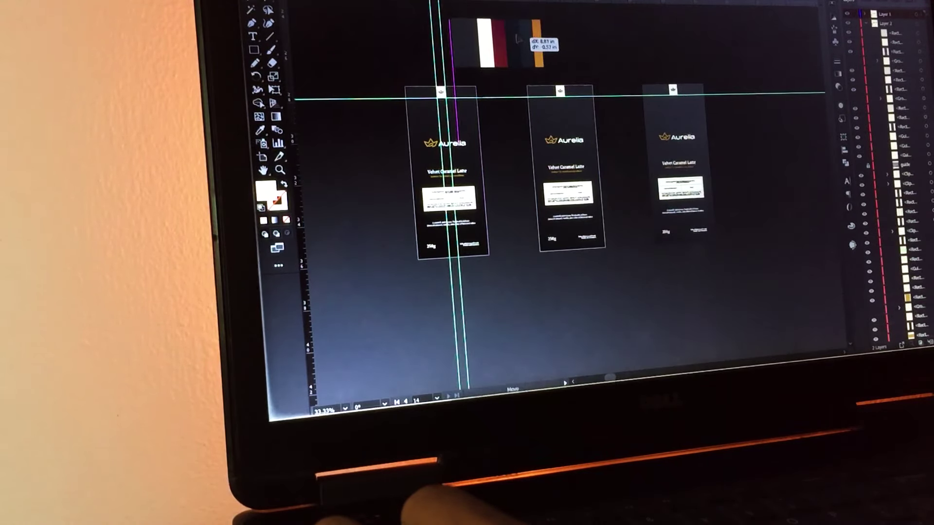
Step: Recolor the middle panel's crown tab with the palette's reddish brown and its crown with the palette's black
scroll(554, 67, "up", 3)
left_click_drag(564, 138, 571, 176)
scroll(572, 176, "up", 1)
left_click(579, 180)
key("i")
left_click(502, 27)
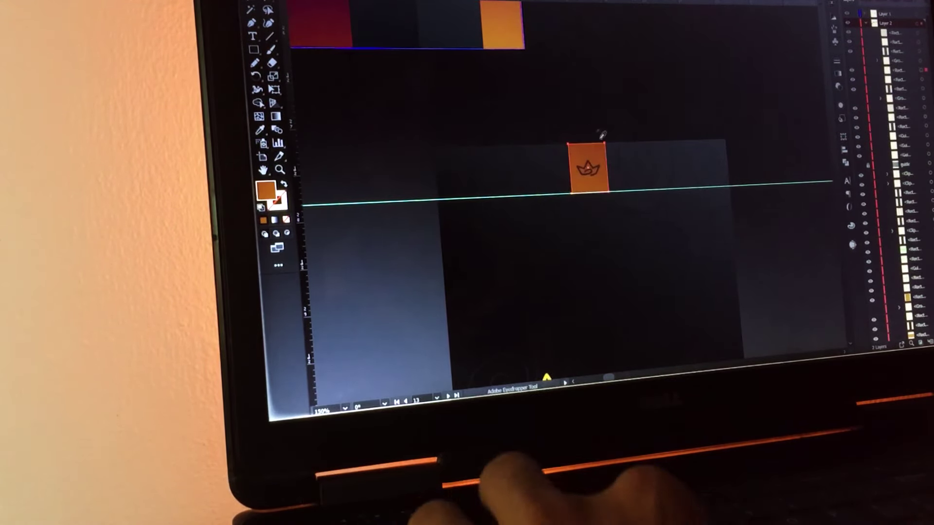
left_click(588, 169, "ctrl")
left_click(455, 21)
key("v")
left_click(695, 99)
Step: Recolor the third panel's crown tab with the palette's gold and its crown with black
scroll(696, 98, "down", 2)
left_click_drag(716, 265, 540, 307)
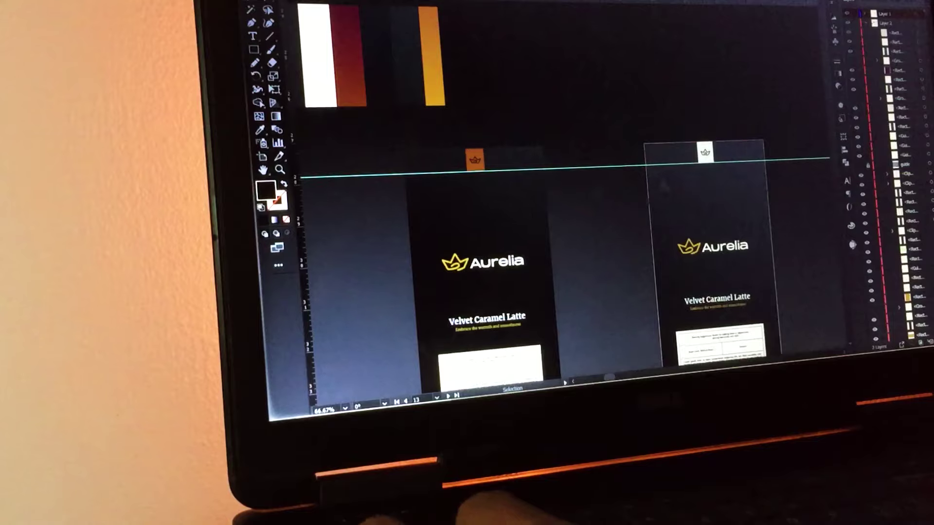
left_click(705, 147)
key("i")
left_click(435, 47)
scroll(725, 178, "up", 3)
left_click(685, 158, "ctrl")
scroll(690, 157, "down", 3)
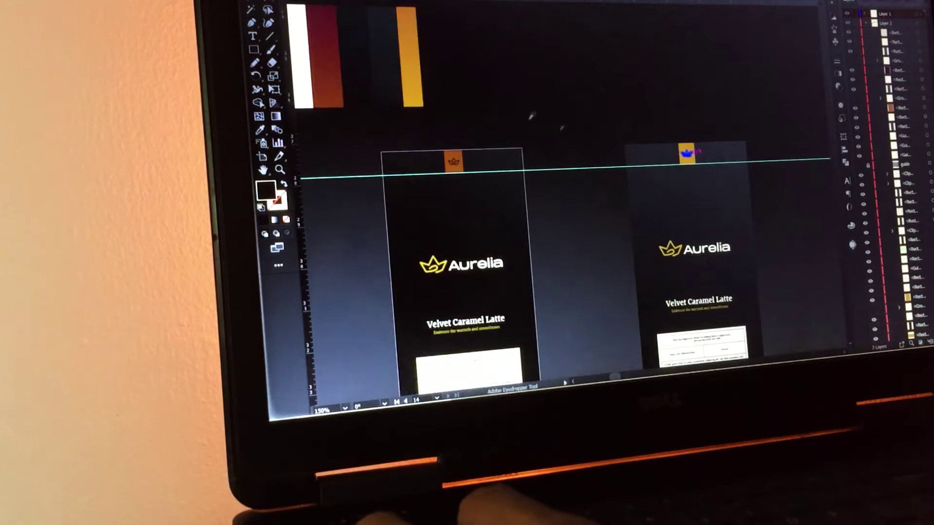
left_click(392, 62)
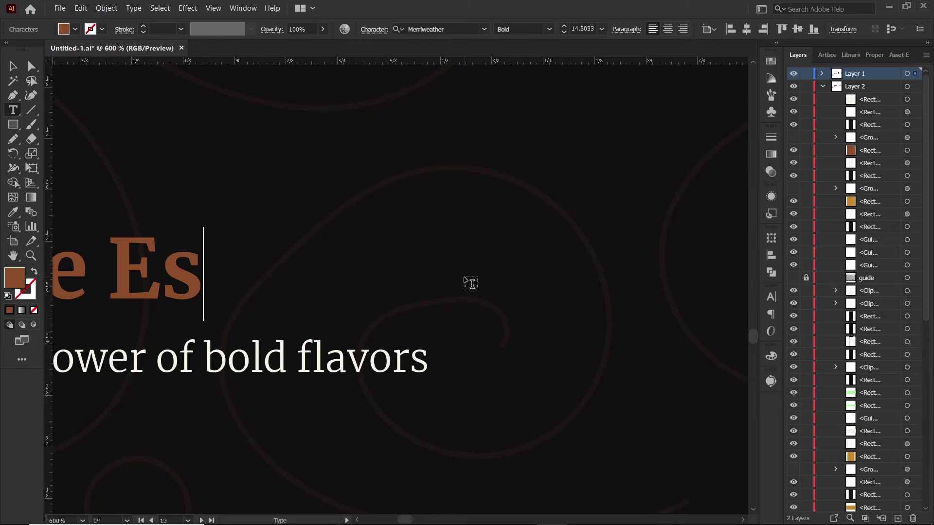
Step: Complete the second panel's product title as "Signature Espresso"
type("re")
type("sso")
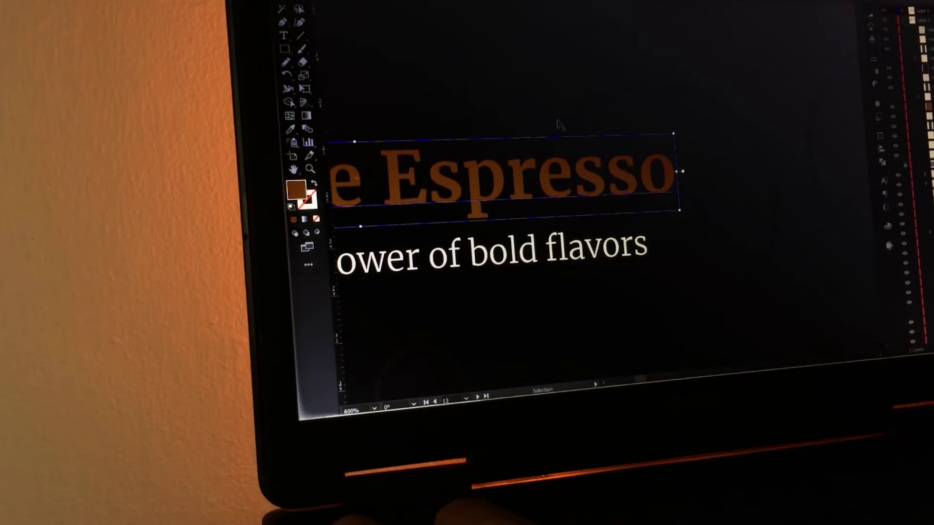
scroll(559, 125, "down", 3)
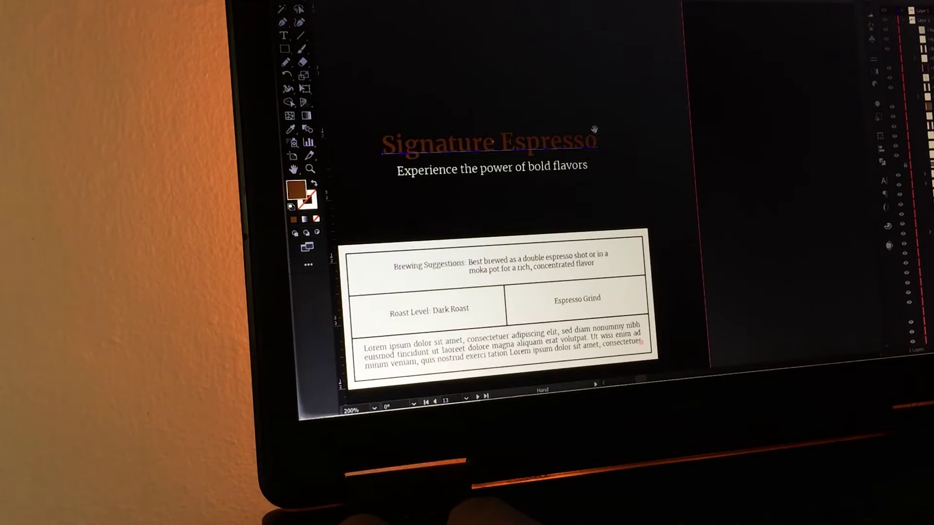
left_click_drag(514, 118, 622, 136)
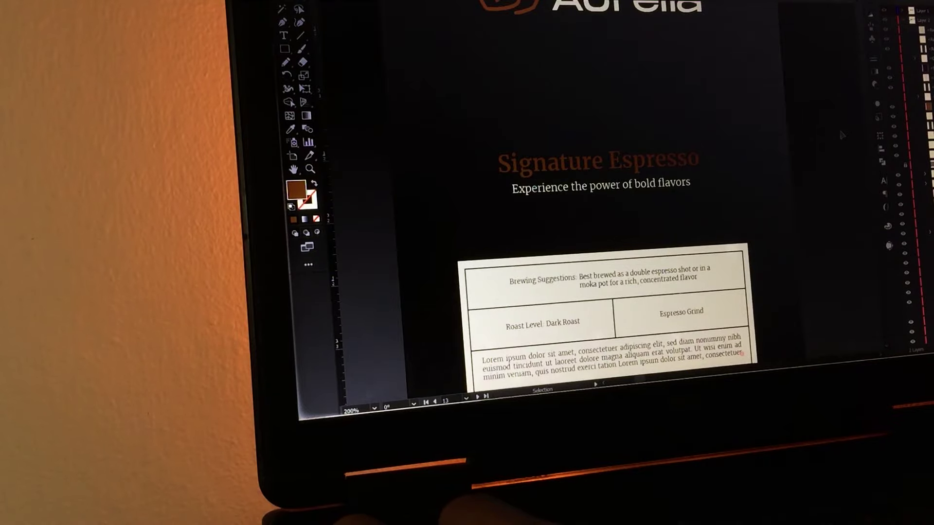
Step: Hide the guides to view the packaging variants side by side
scroll(841, 132, "down", 3)
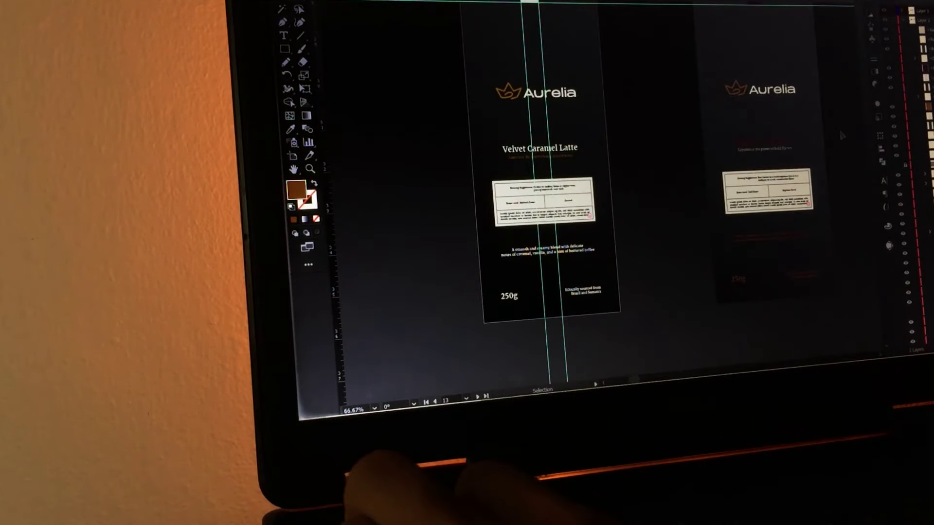
key("ctrl+semicolon")
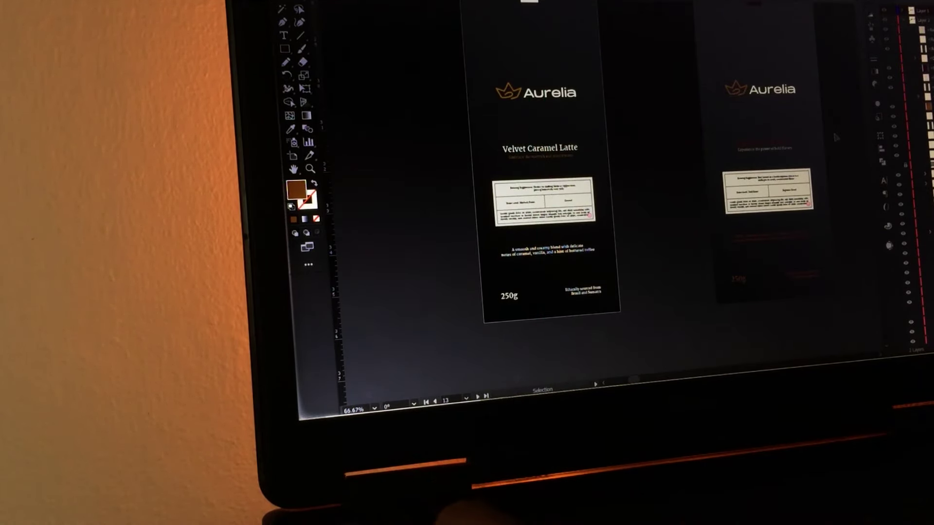
left_click_drag(808, 145, 671, 188)
scroll(719, 165, "down", 1)
key("h")
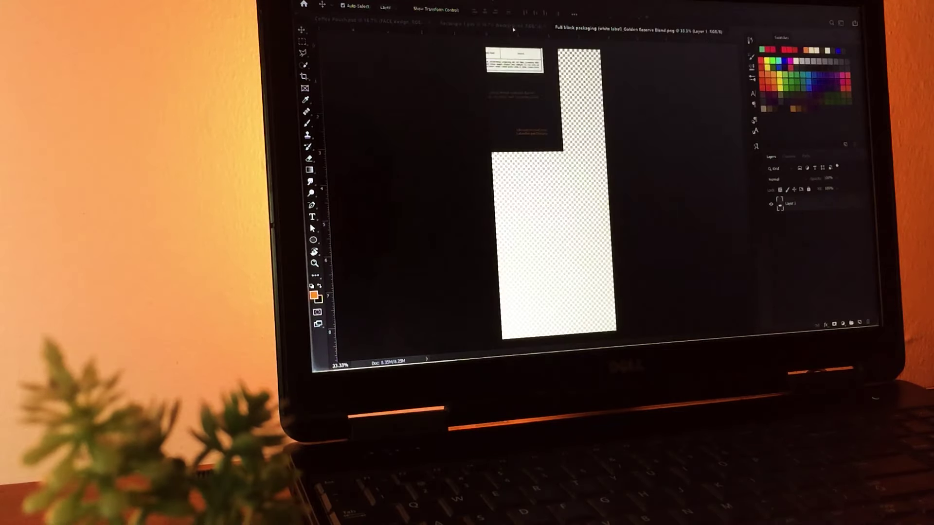
Step: In Photoshop, paste the Golden Reserve Blend label into the Rectangle 1.psb document, accepting the different color depth
key("ctrl+v")
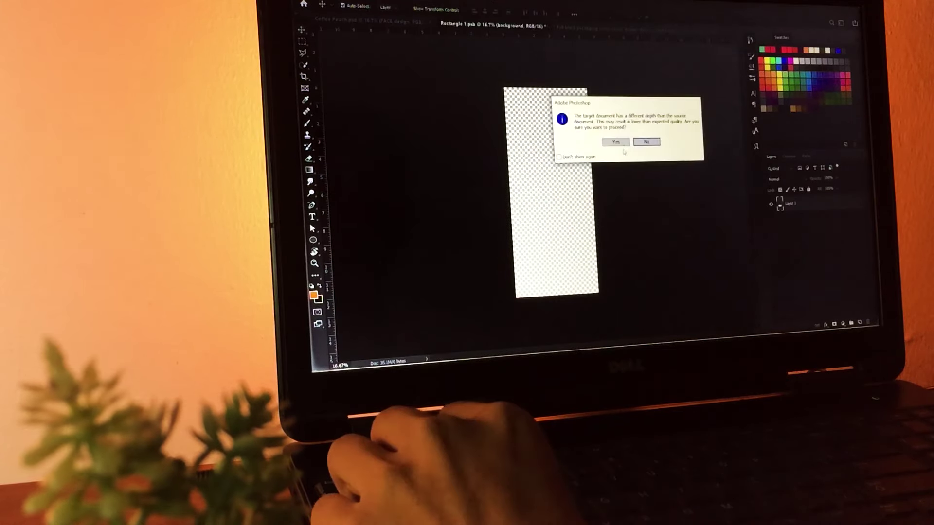
key("Return")
left_click(535, 13)
key("ctrl+d")
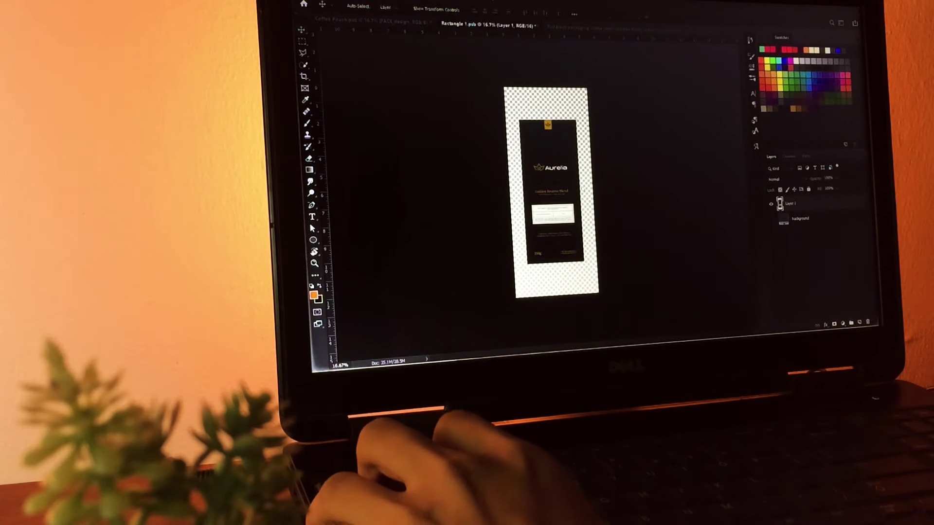
Step: Scale up the pasted label to cover the pouch canvas and show the background layer
key("ctrl+t")
scroll(591, 179, "up", 2)
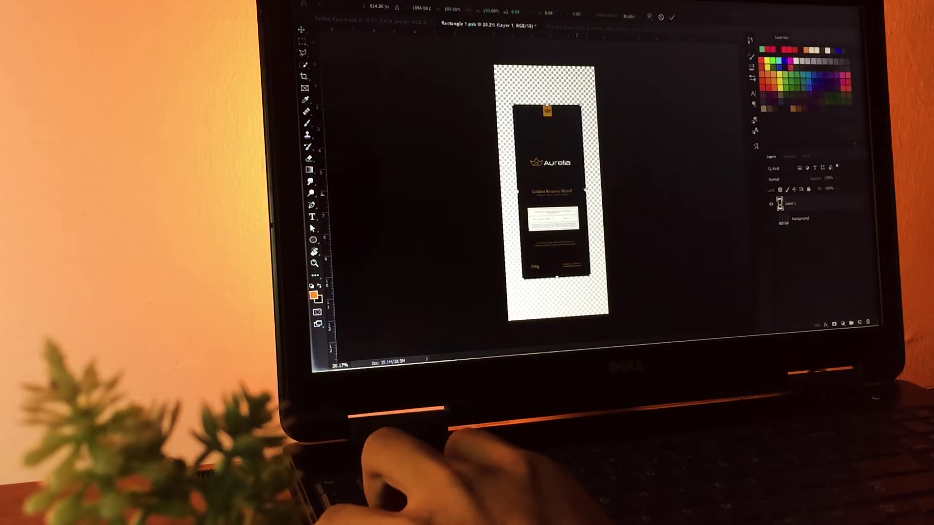
left_click_drag(585, 191, 601, 190)
key("Return")
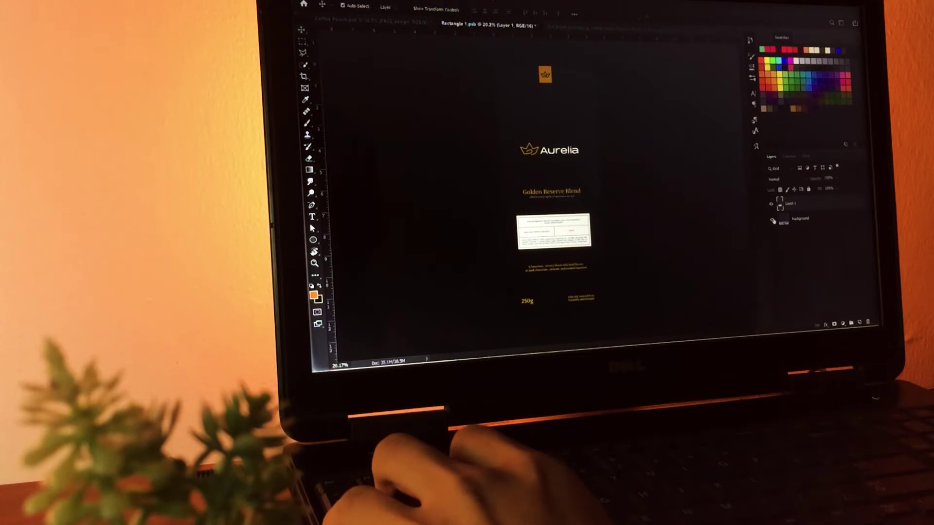
Step: Save the Rectangle 1.psb artwork and return to the coffee pouch mockup document
scroll(636, 185, "down", 2)
key("ctrl+a")
key("ctrl+s")
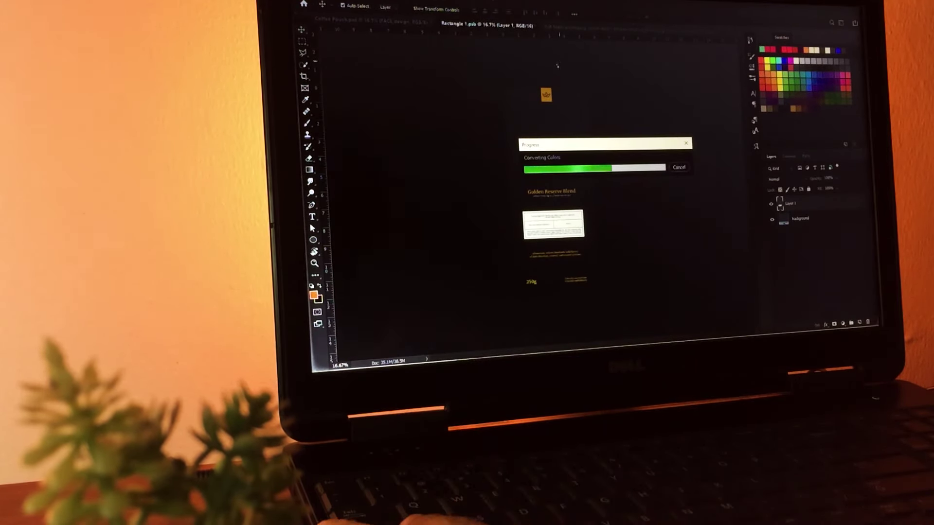
left_click(385, 21)
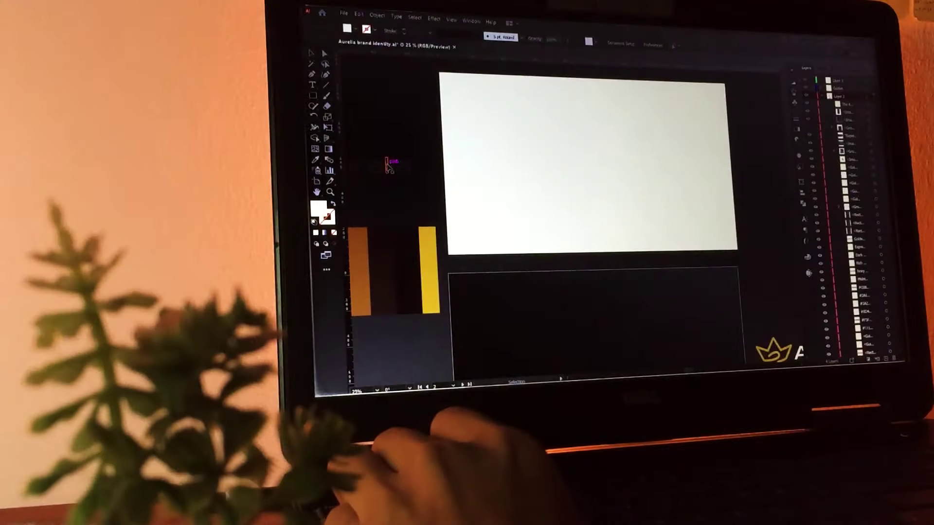
Step: In Illustrator's Aurelia brand identity file, move the gold and black Aurelia logo onto the cream artboard and center it horizontally
left_click_drag(392, 168, 502, 154)
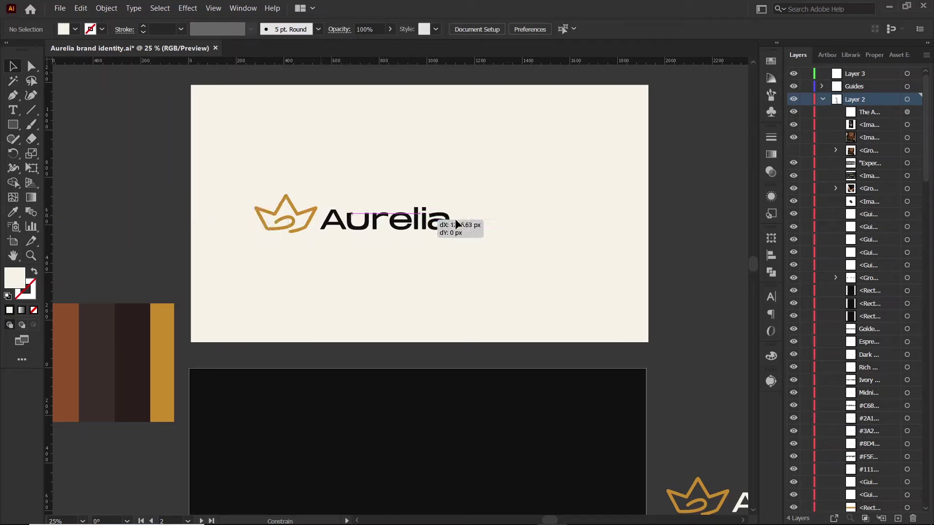
left_click_drag(611, 169, 618, 168)
left_click_drag(465, 223, 489, 222)
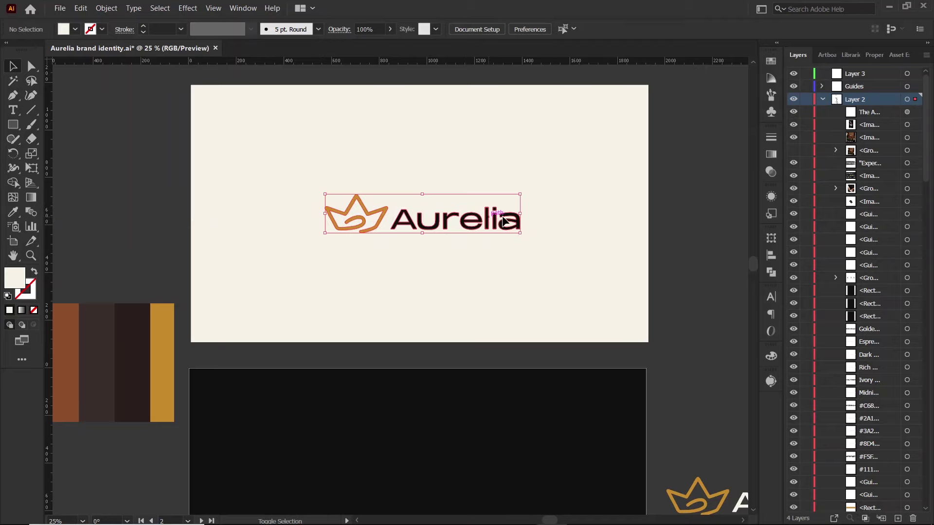
left_click(522, 29)
left_click(696, 203)
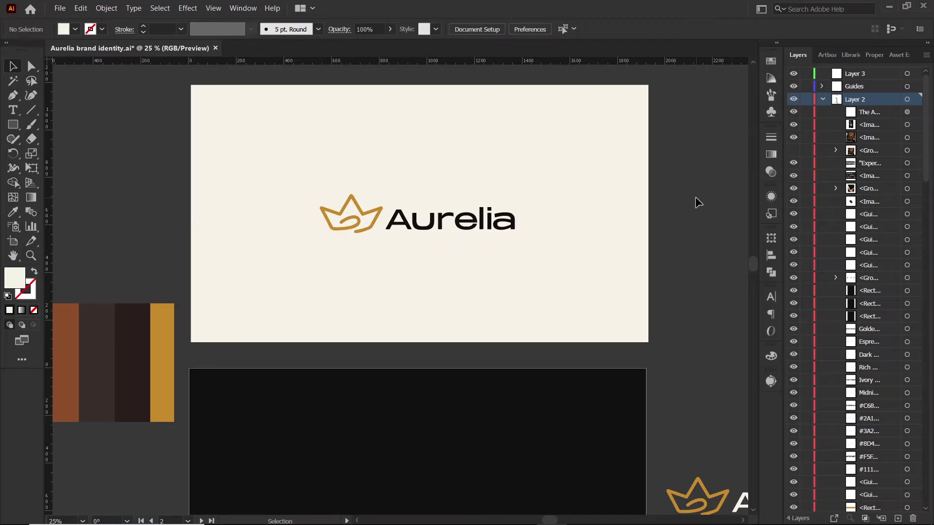
Step: Move the gold and white Aurelia logo onto the black artboard and center it horizontally
scroll(696, 204, "down", 4)
left_click_drag(704, 313, 499, 313)
left_click(521, 29)
left_click(690, 282)
Step: Center the crown plus coffee bean concept diagram horizontally on the next black artboard
scroll(690, 282, "down", 5)
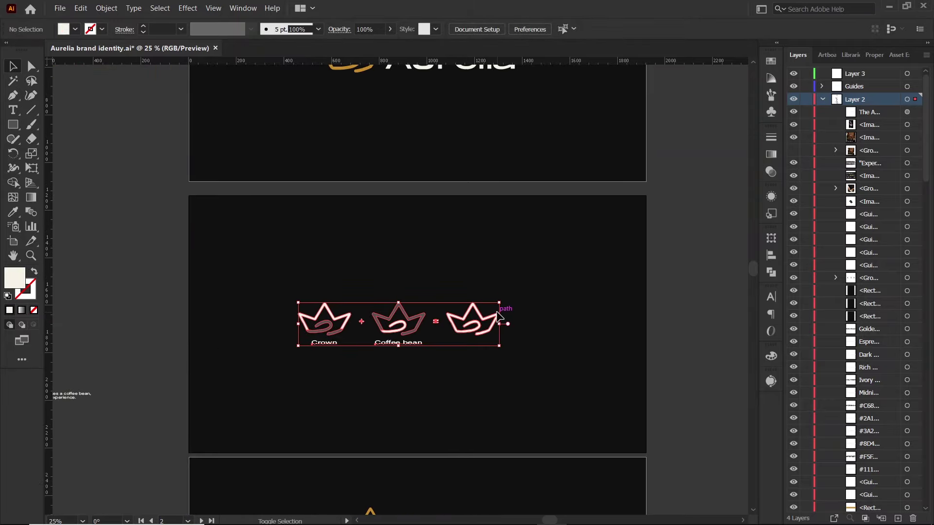
left_click(408, 30)
left_click(165, 243)
Step: Move the logo concept paragraph below the crown and coffee bean diagram and center it on the artboard
left_click_drag(81, 395, 535, 394)
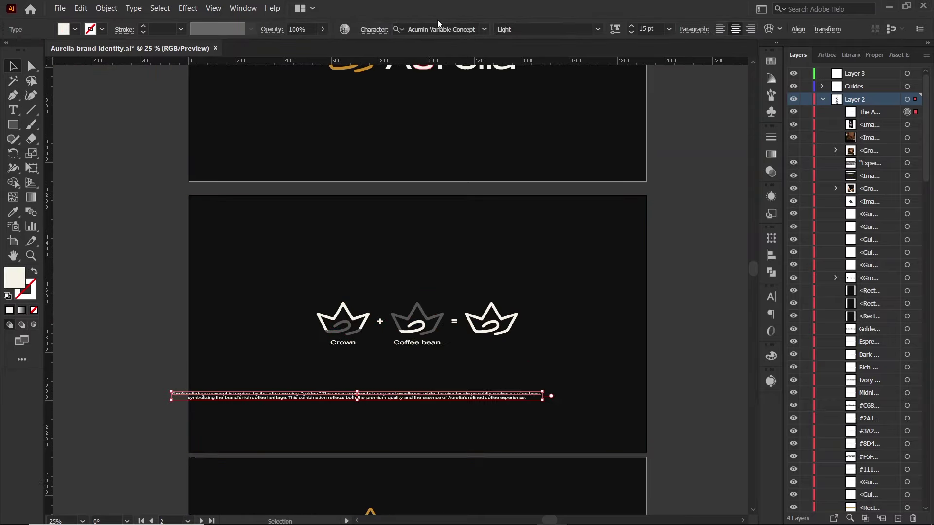
left_click(800, 30)
left_click(693, 63)
left_click(693, 206)
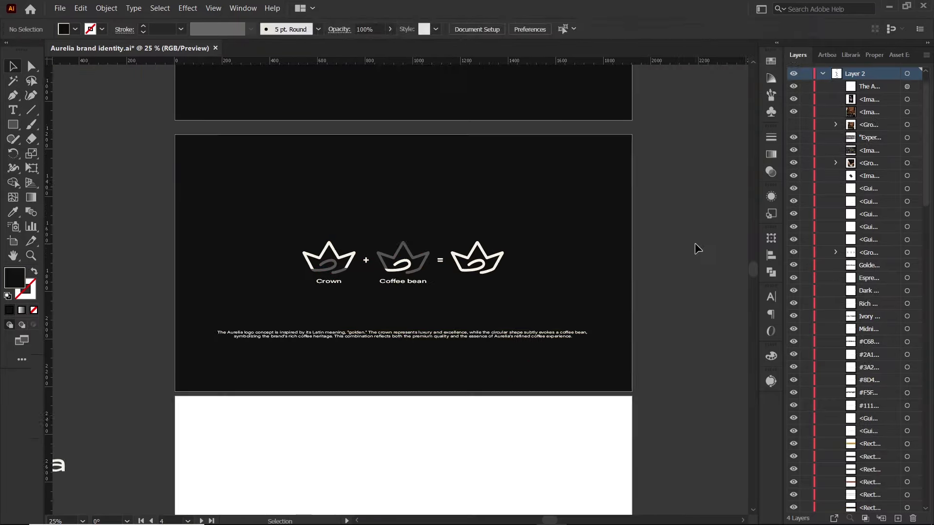
Step: On the BG layer, create a black rectangle 1920 px wide and 1080/2 px high for the next blank artboard
scroll(697, 246, "down", 5)
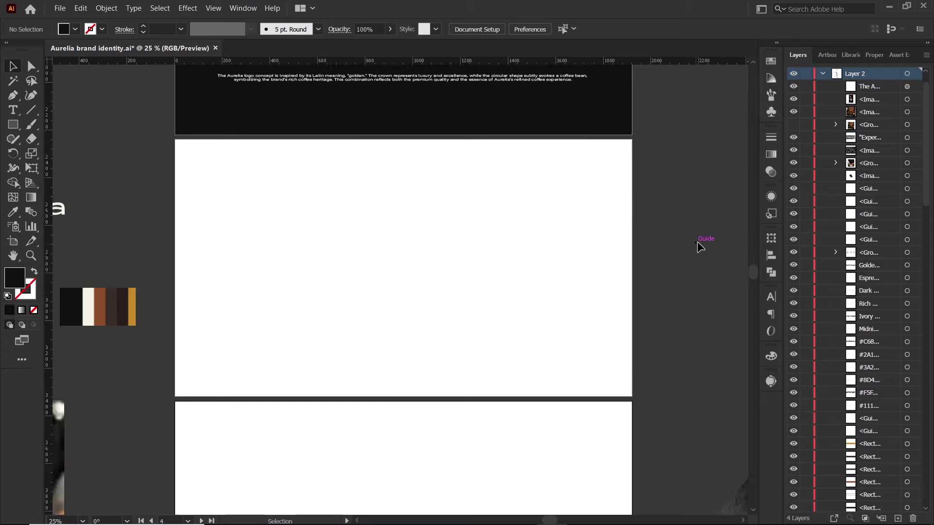
scroll(861, 97, "up", 1)
left_click(823, 99)
left_click(856, 112)
key("m")
left_click(306, 214)
type("1")
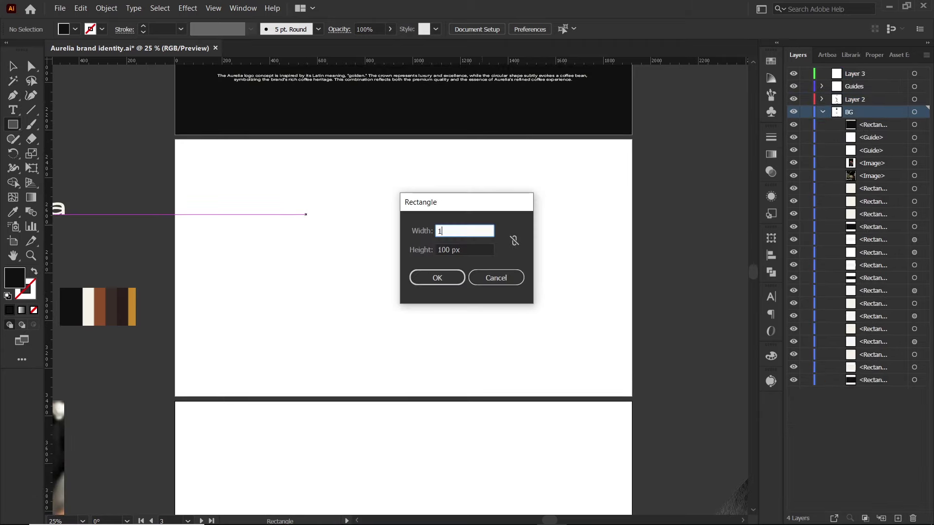
type("1080/2")
key("Return")
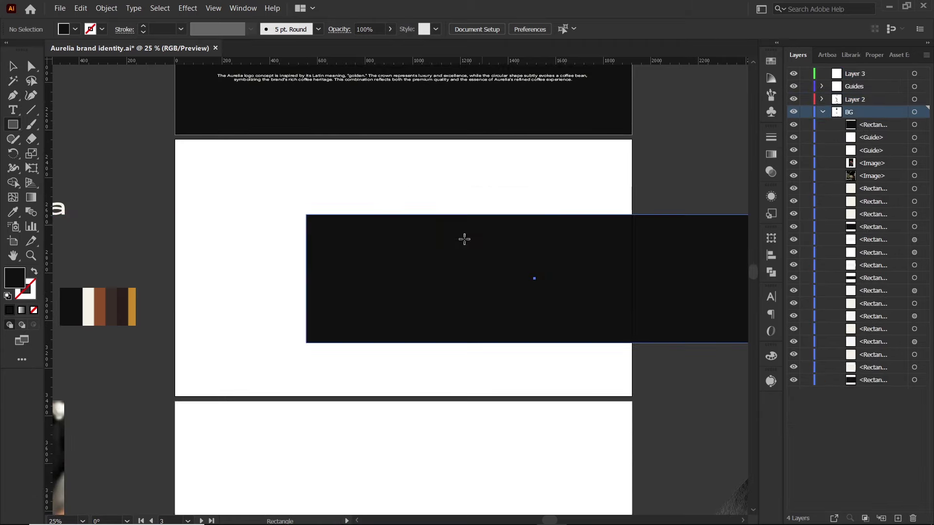
Step: Align the black rectangle to the artboard's upper half and place a copy of it in the lower half
key("v")
left_click(522, 29)
left_click(556, 29)
left_click_drag(508, 195, 512, 312)
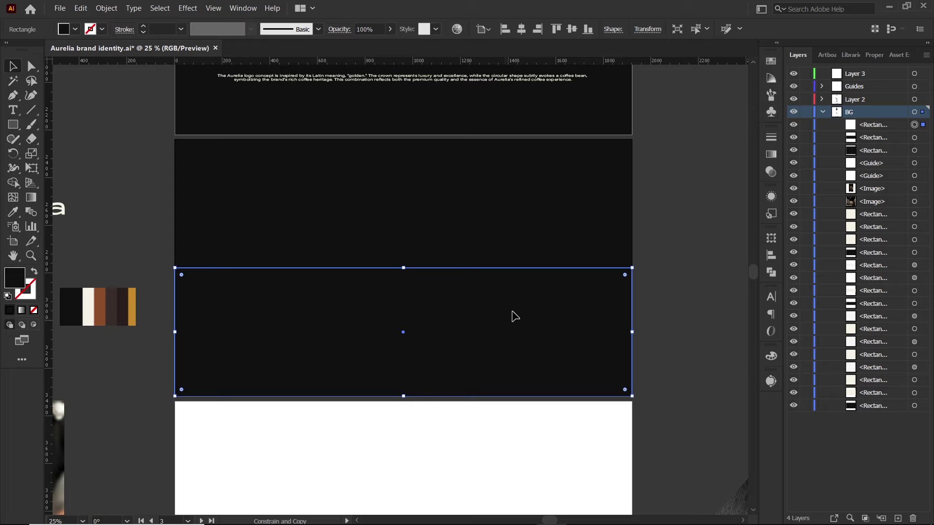
Step: Set the lower rectangle's width to 1920/4 px, align it to the artboard's left edge and repeat it into four equal blocks
left_click(648, 28)
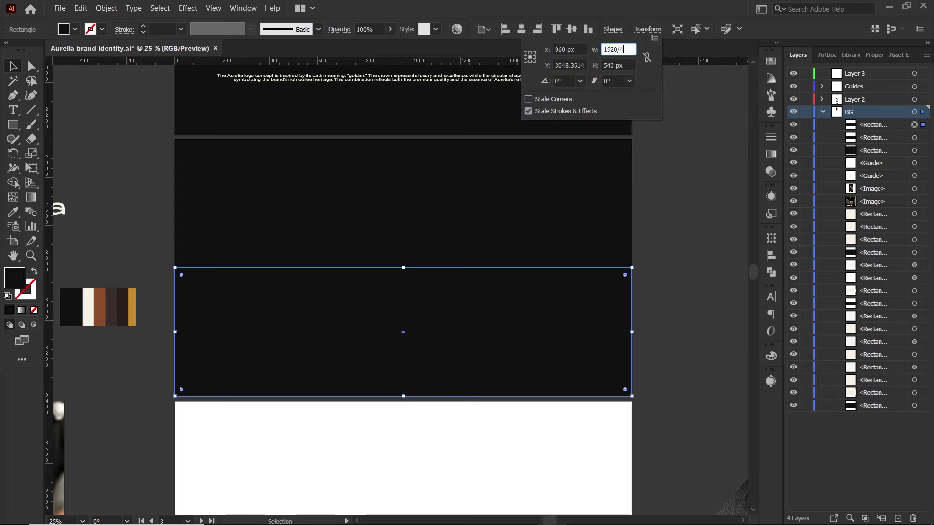
key("Return")
left_click(506, 29)
left_click_drag(223, 313, 338, 316)
key("ctrl+d")
key("ctrl+d")
Step: Recolor the four blocks cream, reddish brown, gold and dark brown with colors sampled from the palette
left_click(213, 327)
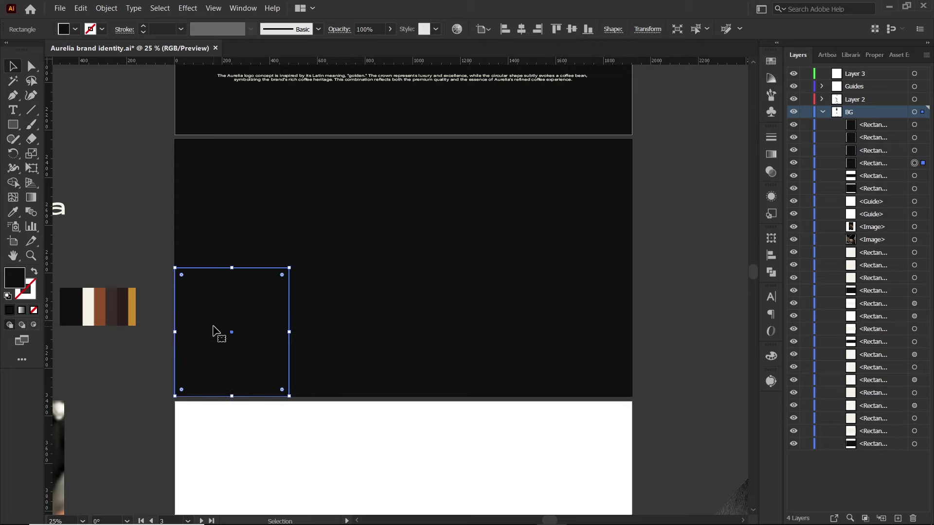
key("i")
left_click(89, 309)
left_click(330, 323, "ctrl")
left_click(100, 308)
left_click(452, 327, "ctrl")
left_click(123, 301)
left_click(132, 303)
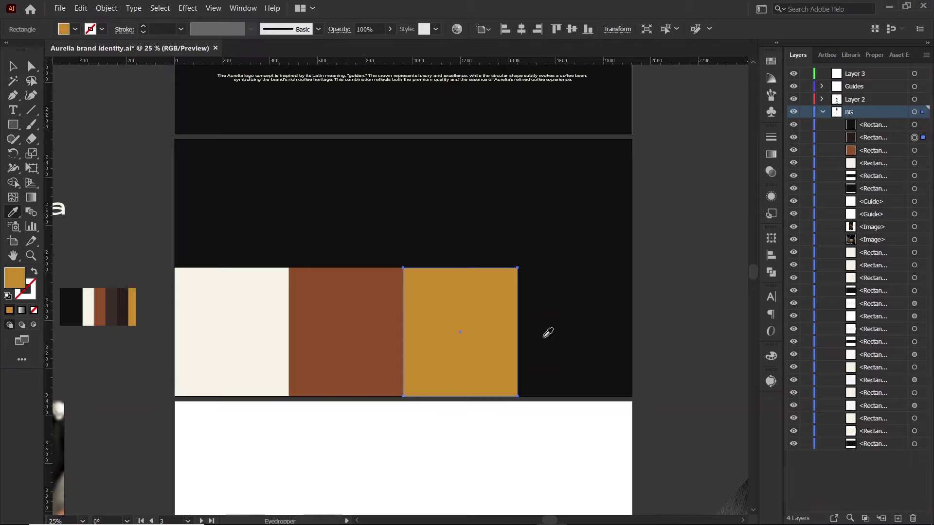
left_click(547, 335, "ctrl")
left_click(125, 308)
Step: Move the gold and white Aurelia logo onto the upper black rectangle and center it horizontally
key("v")
left_click(94, 256)
left_click_drag(62, 212, 433, 212)
left_click(426, 172, "shift")
left_click(428, 170)
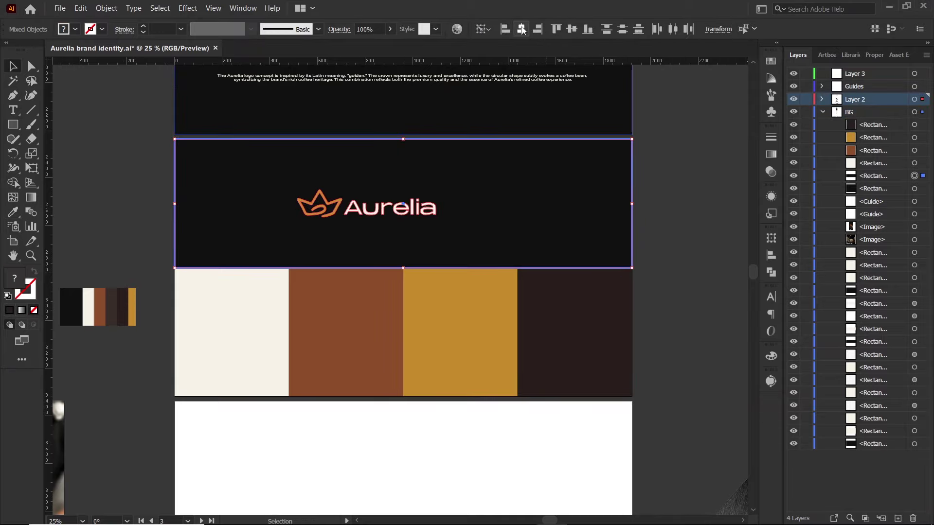
left_click(521, 29)
Step: Copy the logo, ungroup it, remove its wordmark and center the remaining gold crown on the cream block
key("ctrl+shift+a")
left_click_drag(364, 201, 351, 332)
right_click(263, 317)
left_click(287, 388)
key("ctrl+shift+a")
left_click(294, 326)
key("Delete")
left_click(205, 316, "shift")
left_click(647, 108)
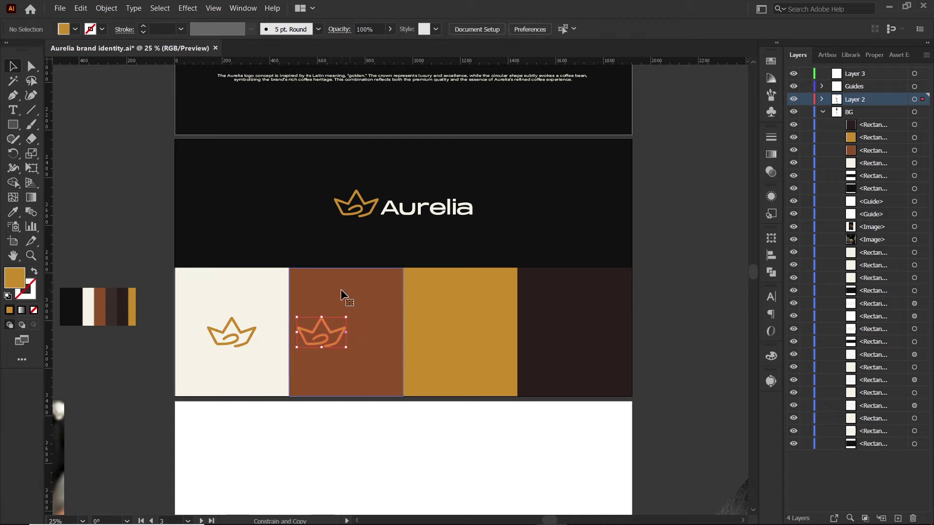
Step: Center copies of the crown on the reddish brown and gold blocks
left_click(346, 298, "shift")
left_click(521, 29)
left_click(648, 108)
left_click(456, 282, "shift")
left_click(522, 29)
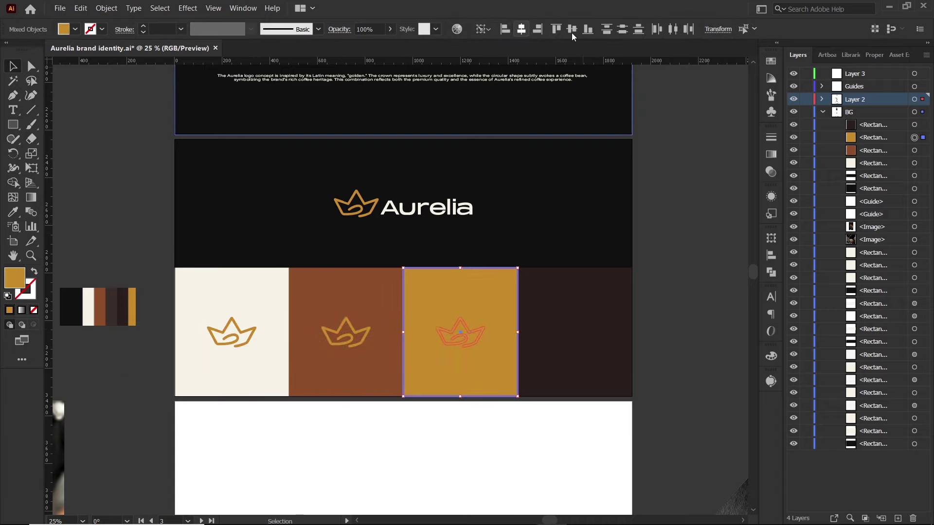
Step: Recolor the crown on the reddish brown block cream and the crown on the gold block dark brown, sampling the neighboring blocks
left_click(678, 258)
left_click(334, 340)
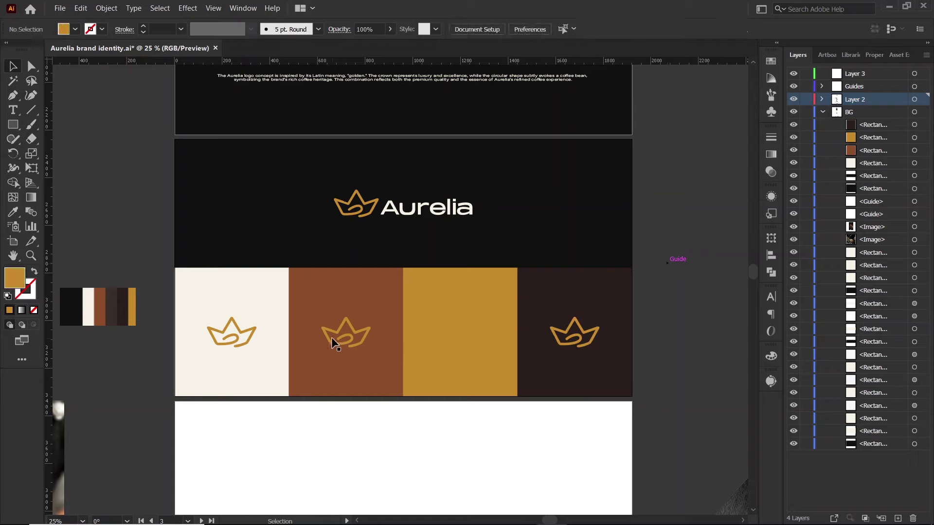
key("i")
left_click(279, 282)
left_click(467, 333, "ctrl")
left_click(573, 285)
key("v")
left_click(698, 310)
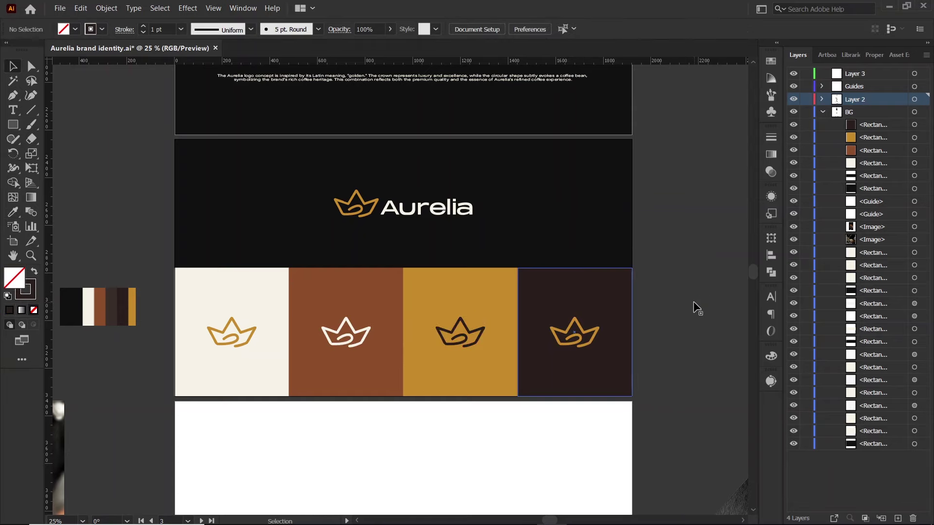
Step: Add a half-width rectangle aligned to the right edge of the blank artboard below, and move the photo onto its left half
scroll(699, 329, "down", 4)
key("m")
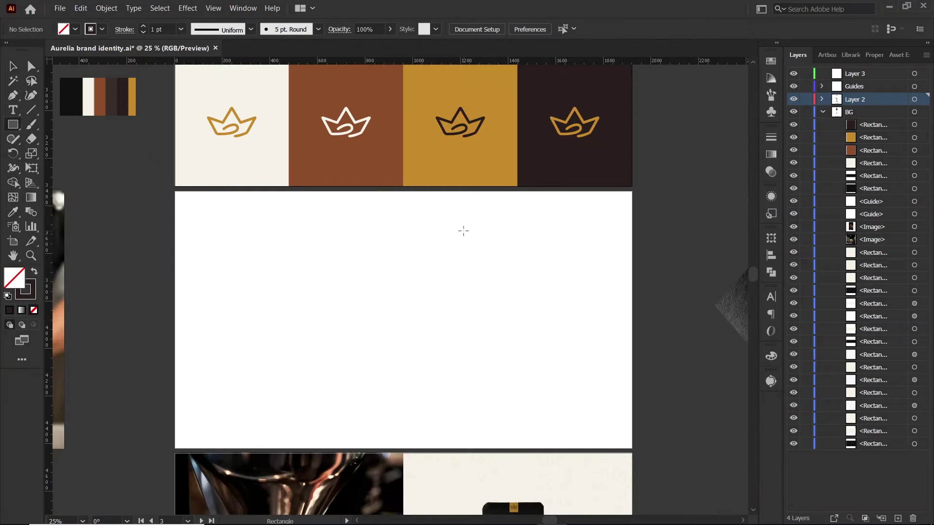
left_click(461, 229)
key("Return")
left_click(537, 28)
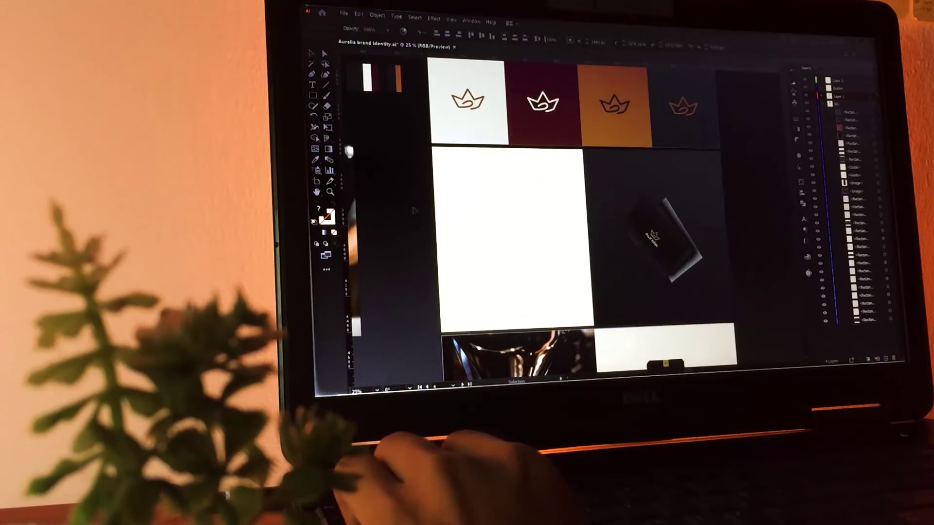
left_click_drag(354, 213, 587, 236)
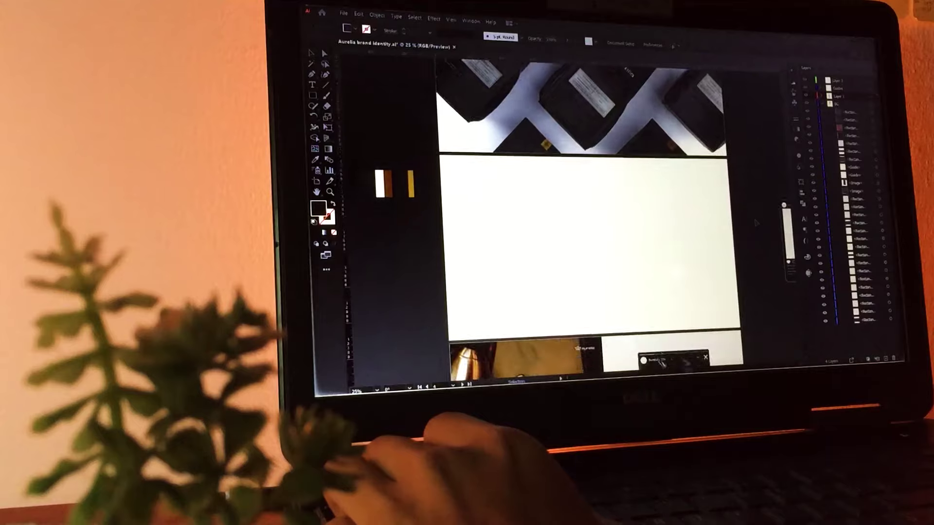
Step: Cover the blank artboard below the pouch photo with a black rectangle and place the row of three Instagram post mockups on it
scroll(757, 222, "up", 1)
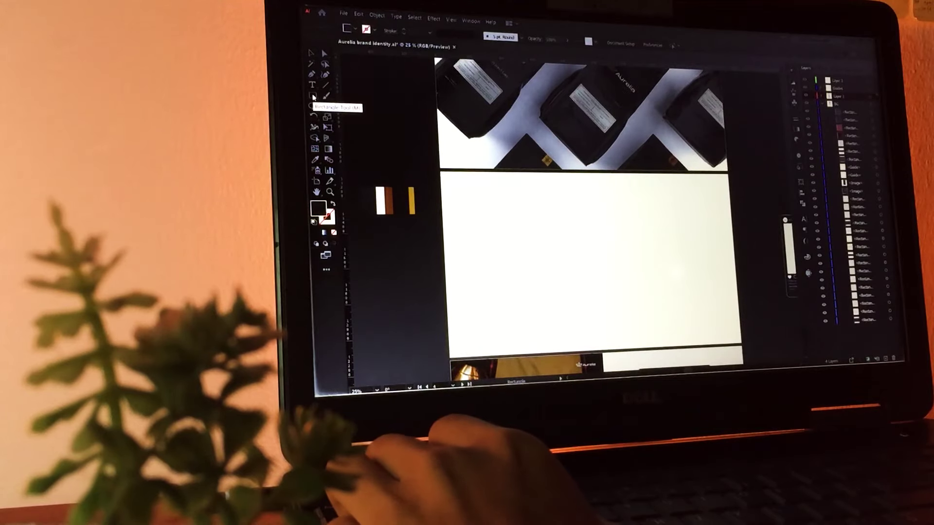
left_click(313, 96)
scroll(507, 201, "down", 1)
key("Return")
key("a")
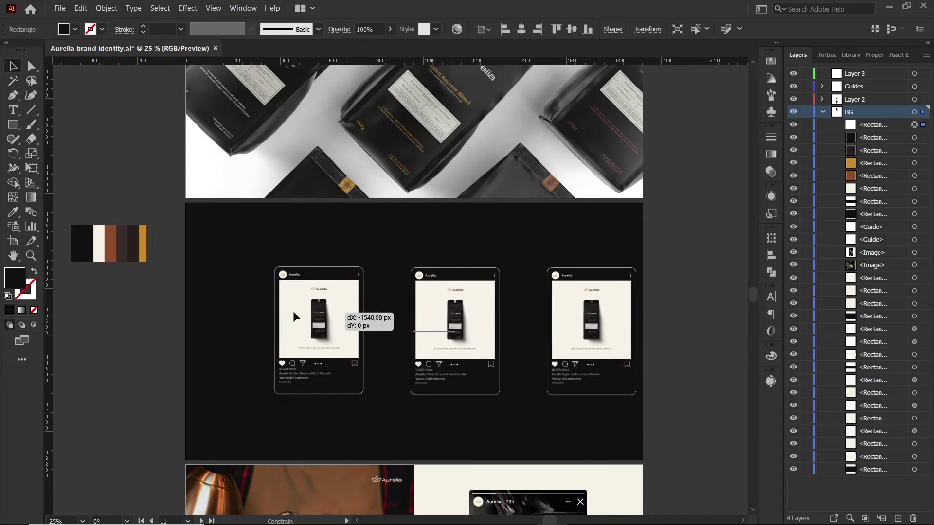
left_click_drag(298, 317, 348, 234)
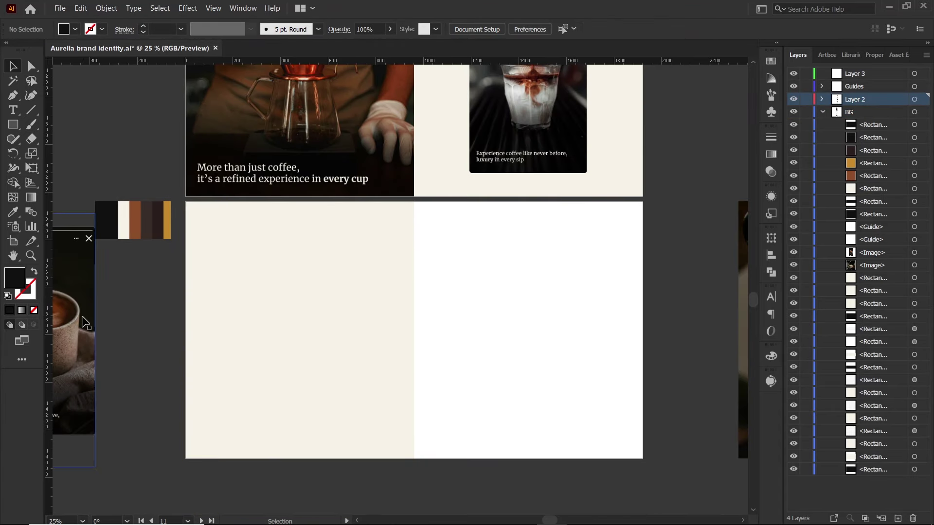
Step: Place the coffee cup story mockup on the cream half of the last artboard and the coffee photo post on its white half
left_click_drag(82, 317, 341, 304)
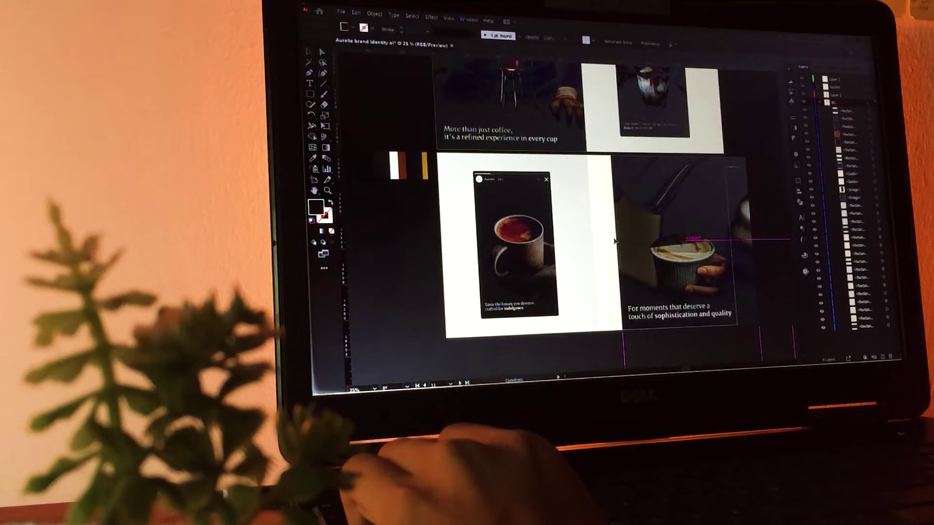
left_click_drag(615, 242, 602, 241)
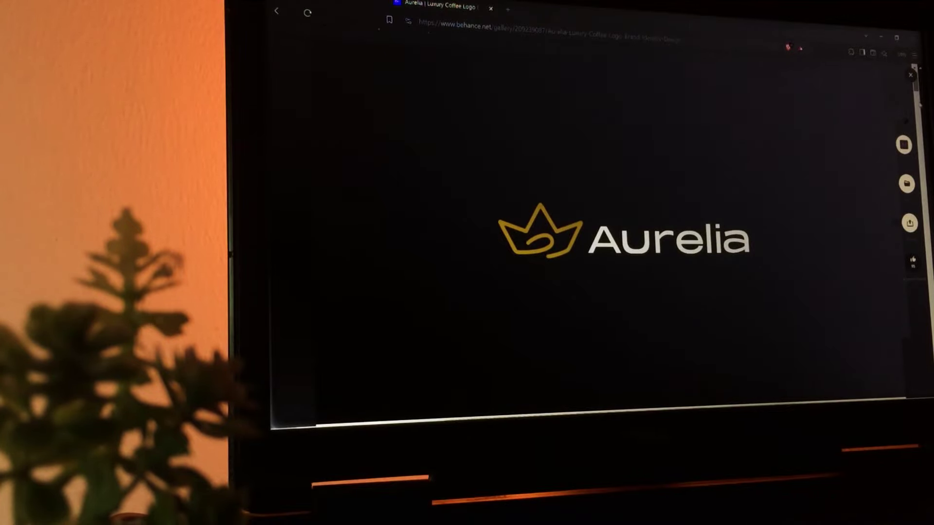
Step: Review the published Aurelia project on Behance, from the logo and concept through typography, color palette, packaging and social media mockups
scroll(615, 88, "down", 5)
scroll(603, 243, "down", 5)
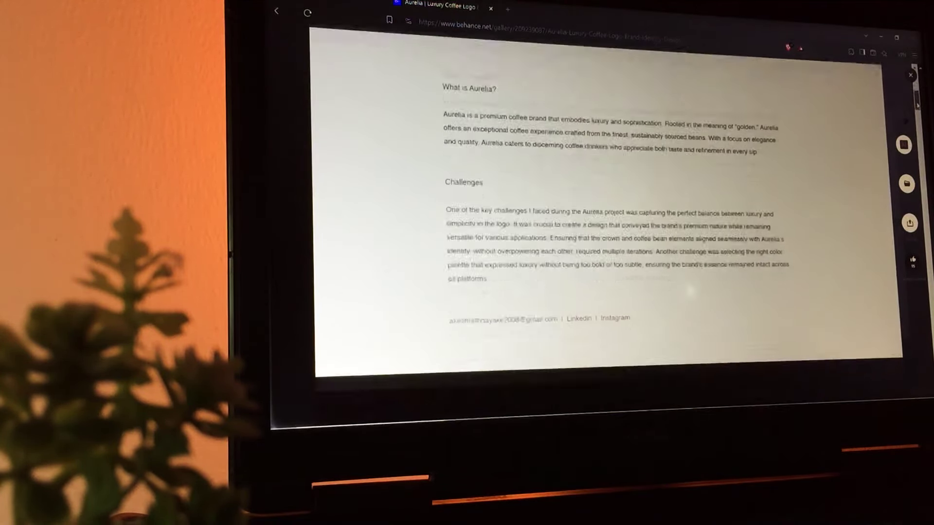
scroll(604, 195, "down", 8)
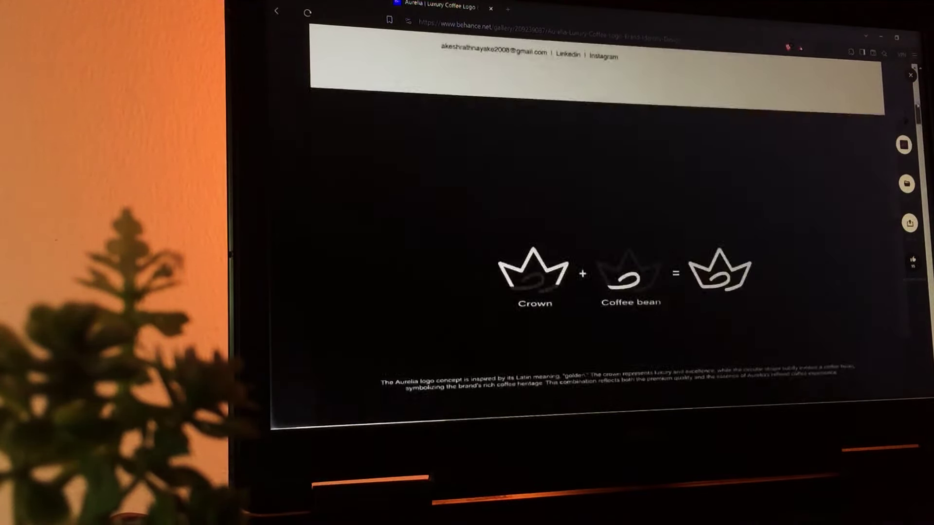
scroll(606, 243, "down", 7)
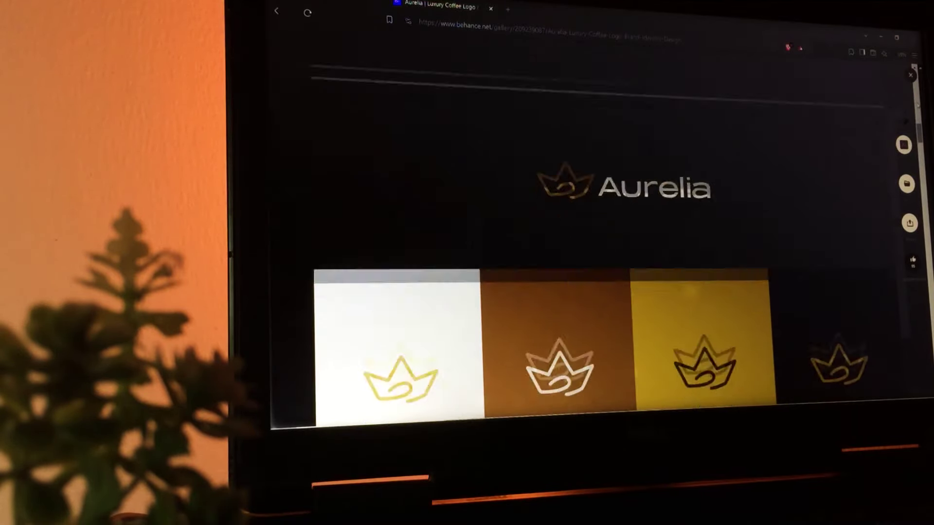
scroll(603, 243, "down", 10)
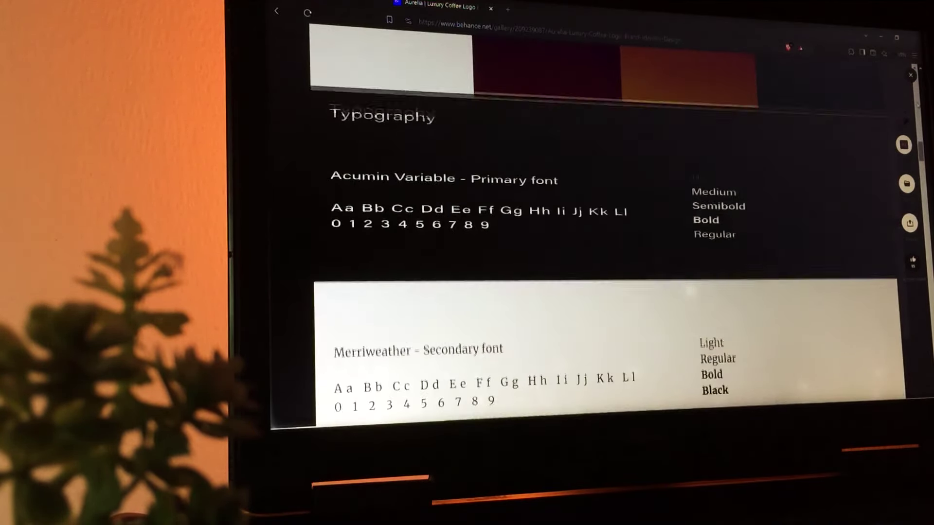
scroll(603, 243, "down", 5)
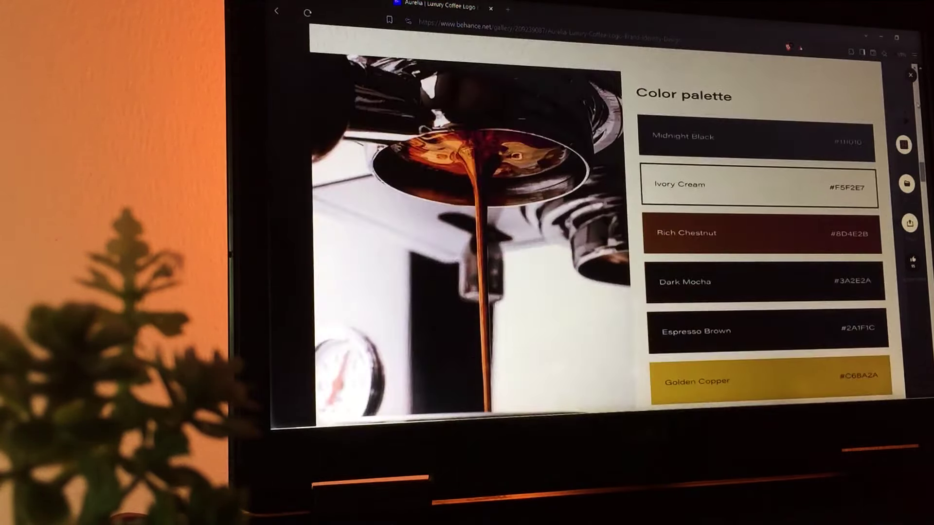
scroll(605, 226, "down", 10)
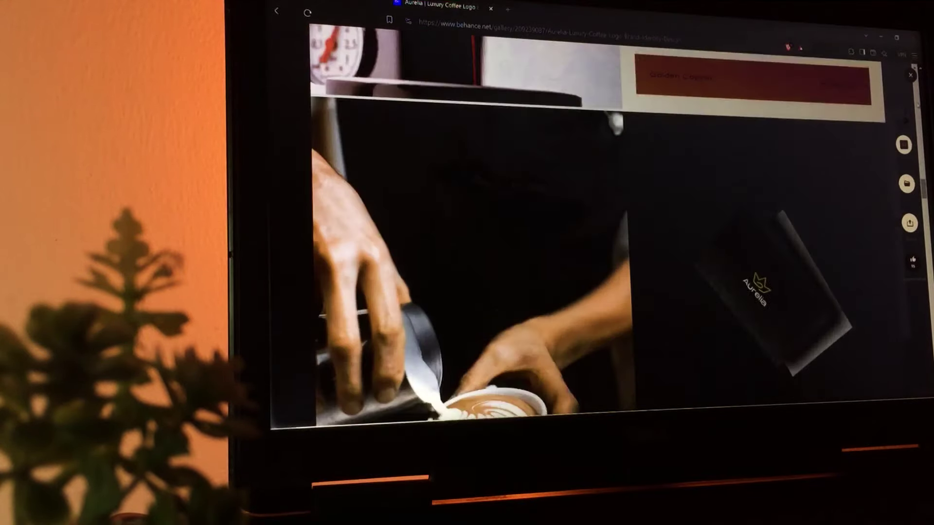
scroll(606, 226, "down", 8)
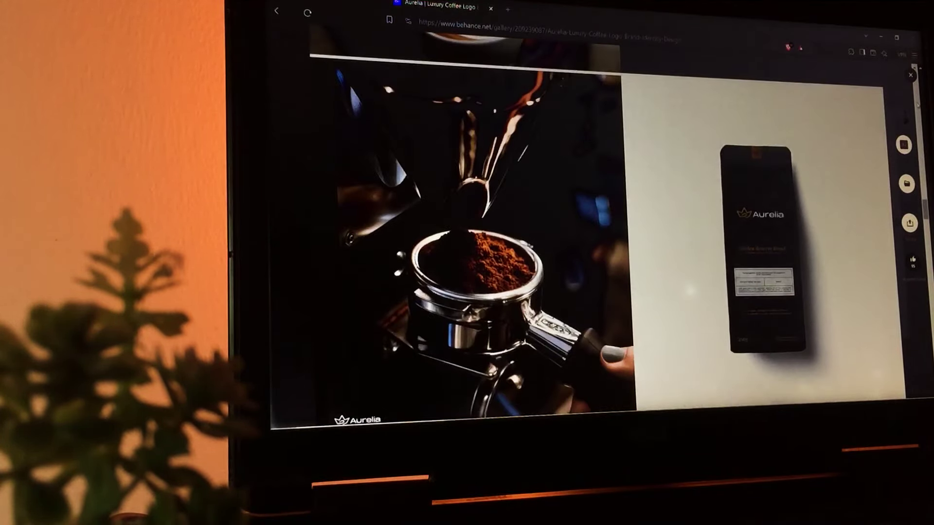
scroll(606, 226, "down", 10)
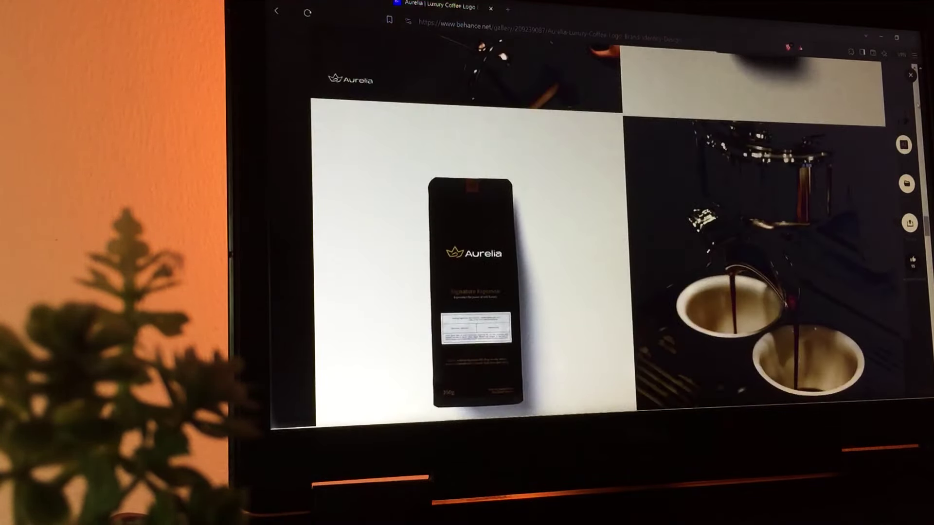
scroll(606, 226, "down", 10)
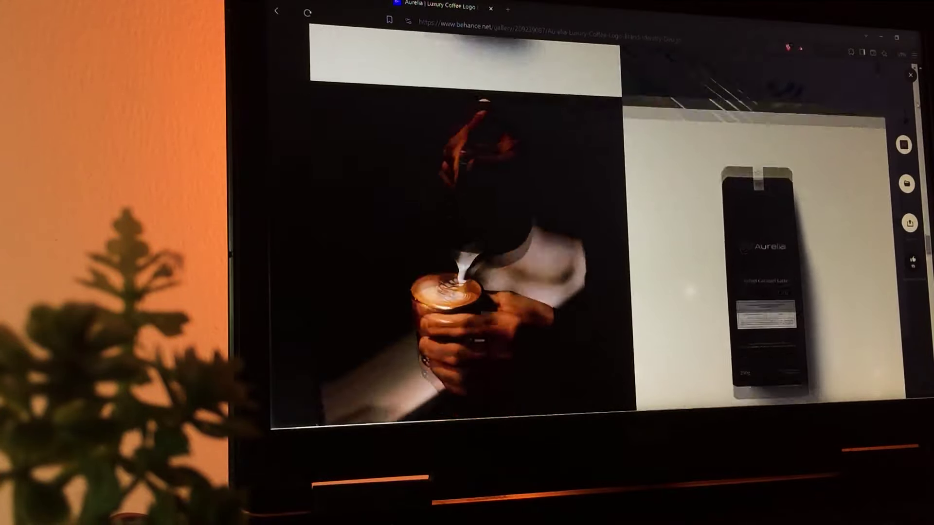
scroll(606, 226, "down", 10)
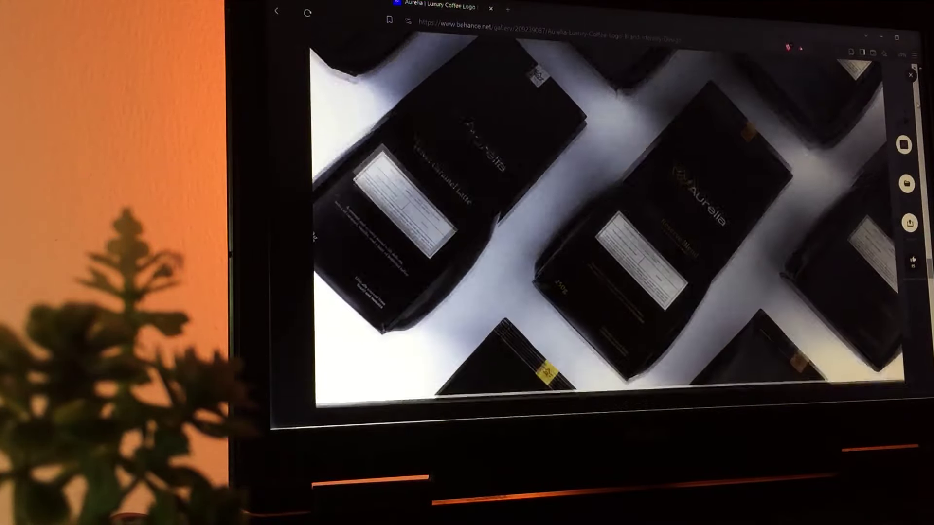
scroll(606, 226, "down", 4)
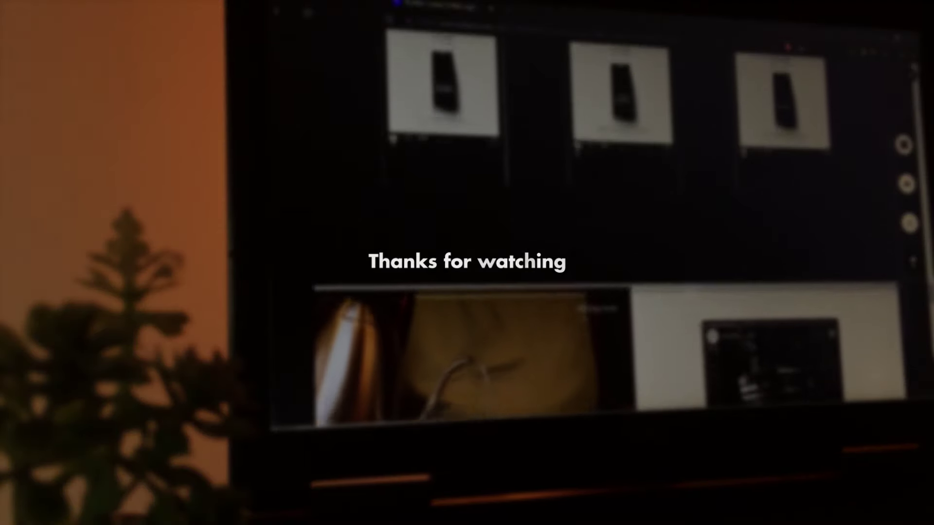